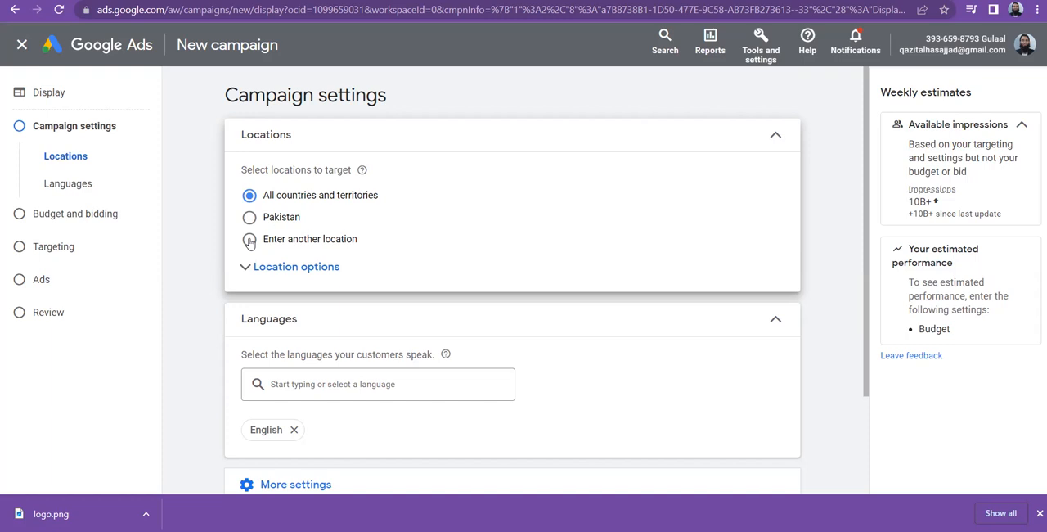
Choose to enter another location and target the city Karachi, Sindh, Pakistan.
left_click(249, 240)
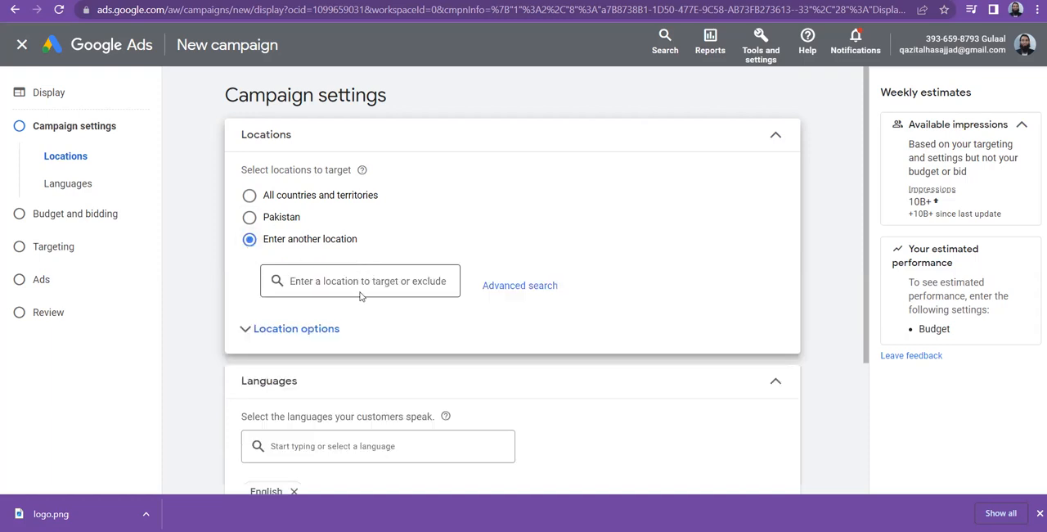
left_click(331, 277)
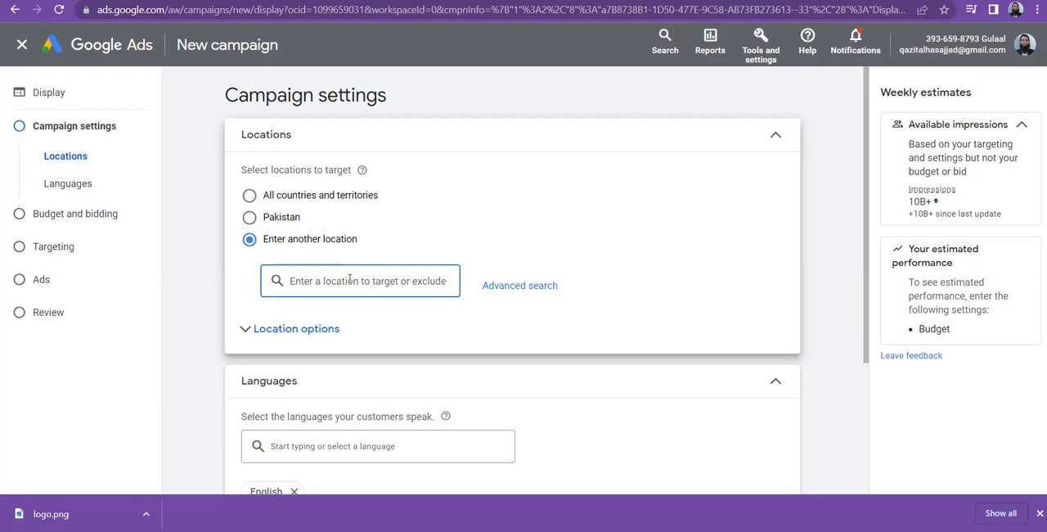
type("karachi")
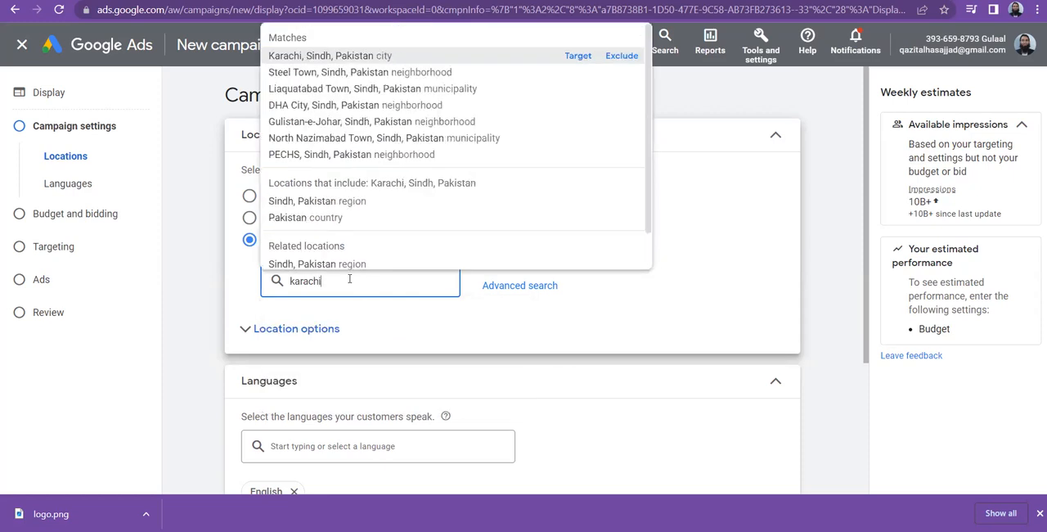
left_click(577, 55)
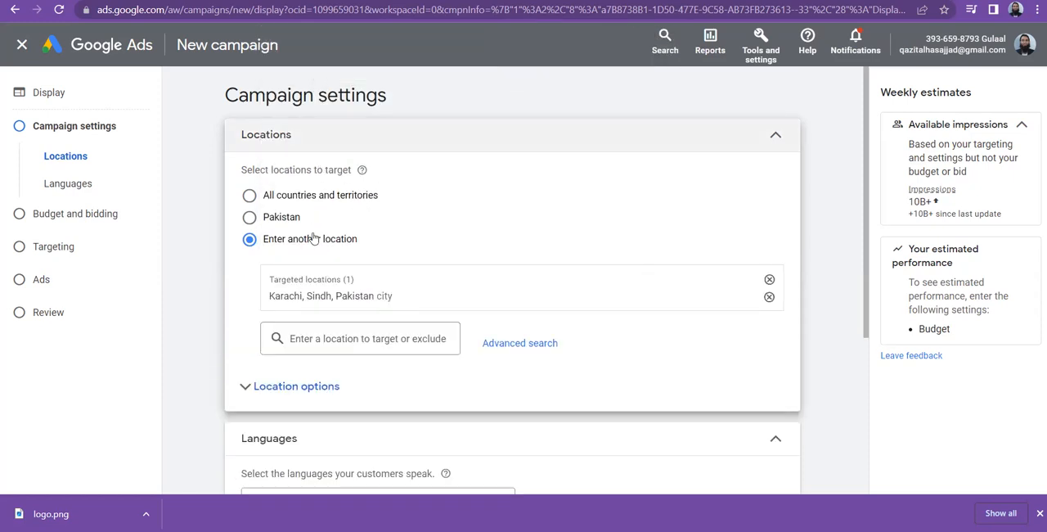
Search the locations for "DHA, Karachi" and clear the search text.
left_click(355, 334)
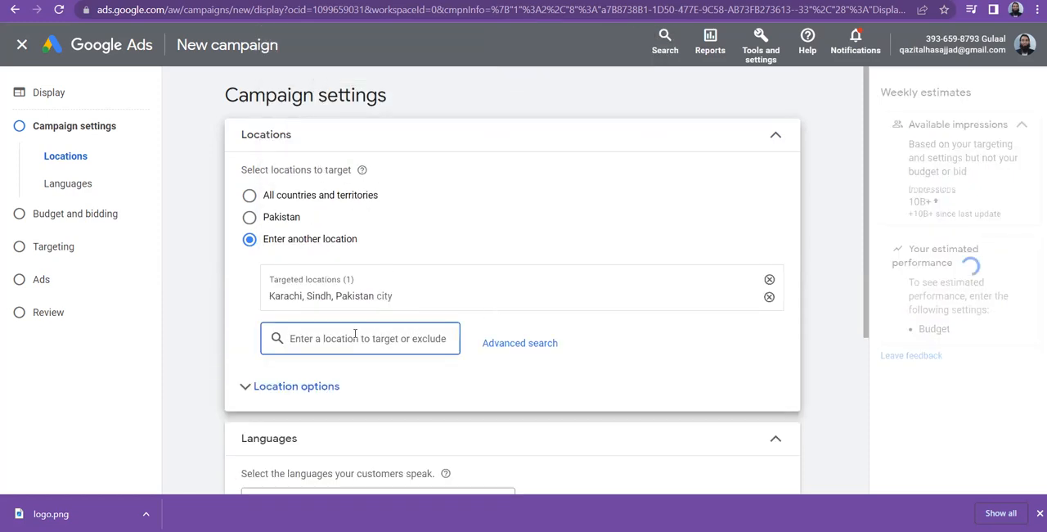
type("DHA")
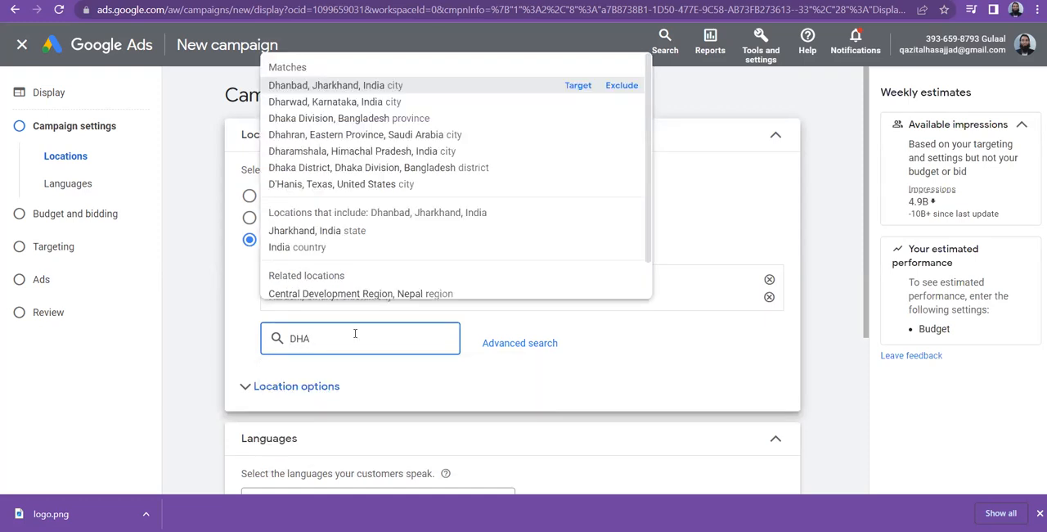
type(", Karachi")
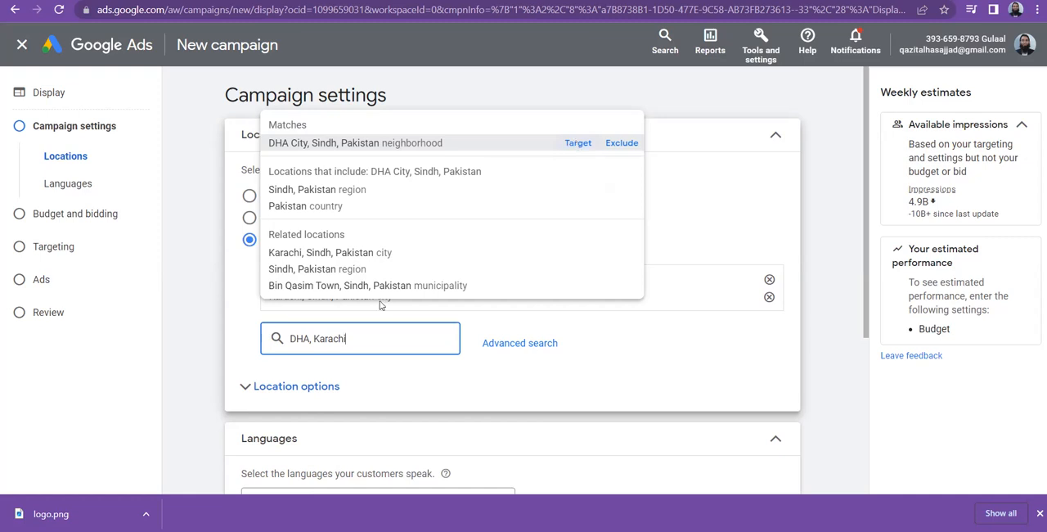
key("ctrl+a")
key("BackSpace")
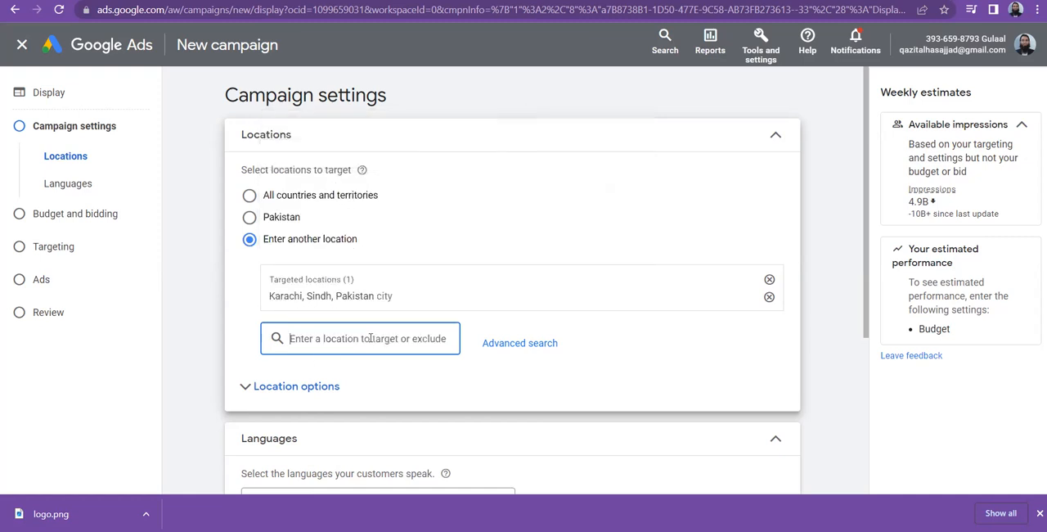
Search the locations for "Tariq Road, Karachi" and clear the search text.
type("Tar")
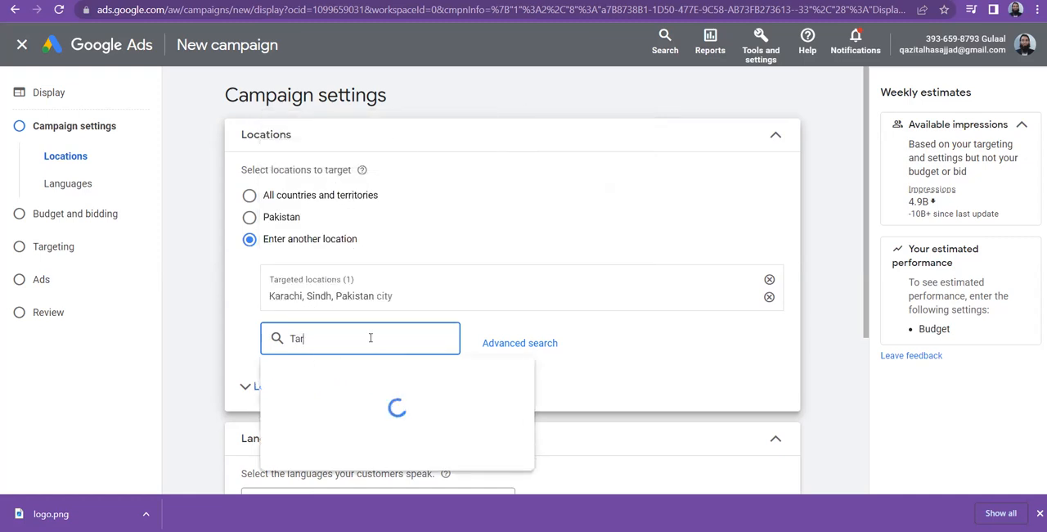
type("iq Road")
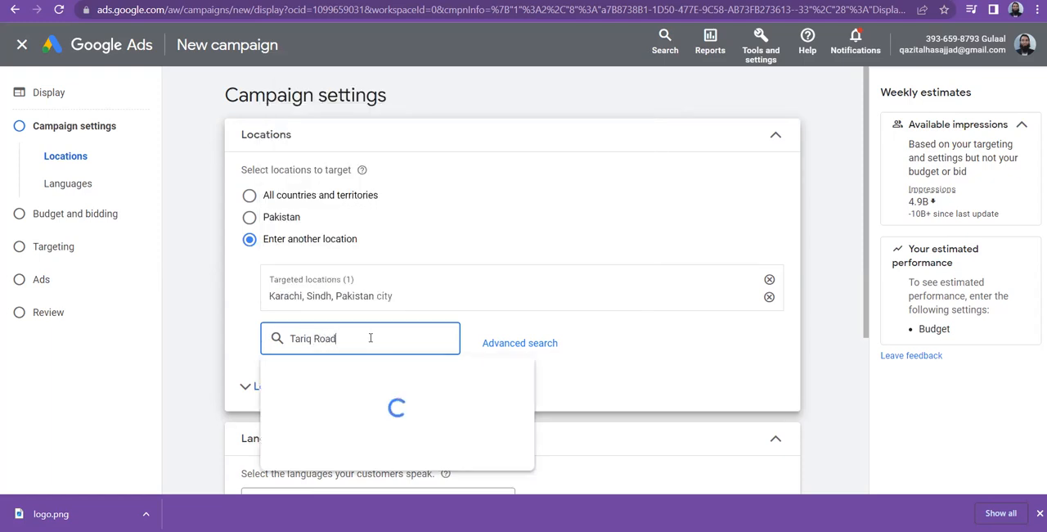
type(", ")
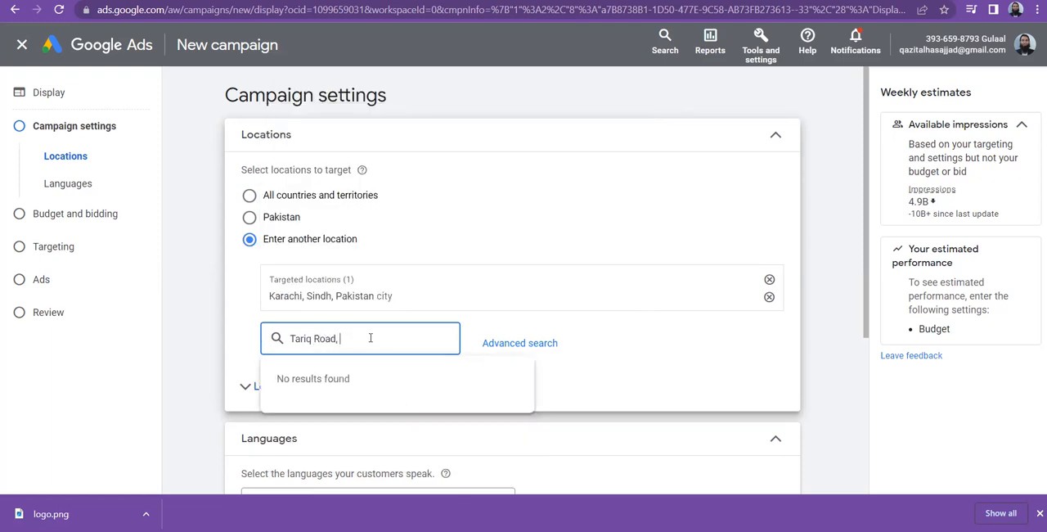
type("Karachi")
key("ctrl+a")
key("BackSpace")
Target the Sindh, Pakistan region, and remove all targeted locations from the campaign settings.
type("SIndh")
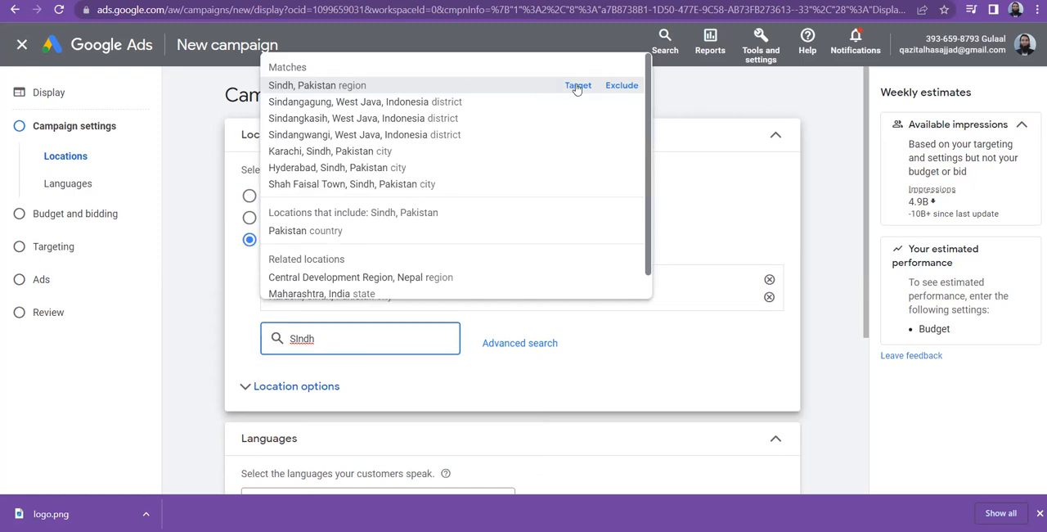
left_click(579, 87)
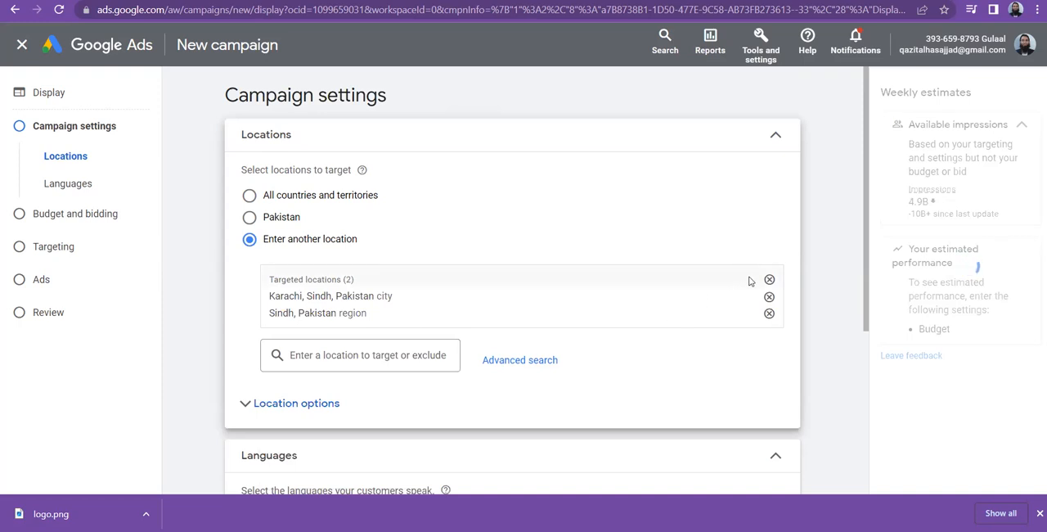
left_click(769, 279)
left_click(358, 278)
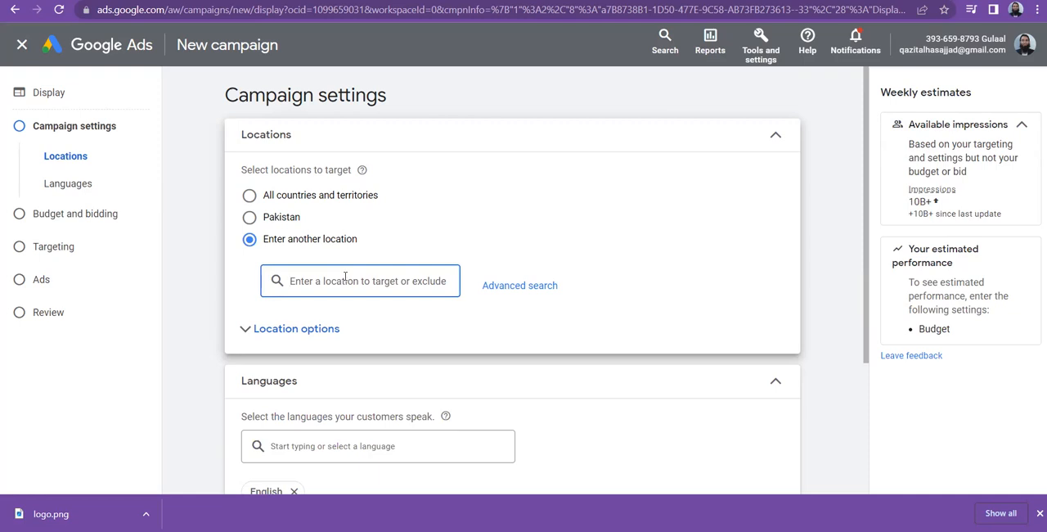
Open the advanced location search and target the city Karachi, Sindh, Pakistan.
left_click(519, 288)
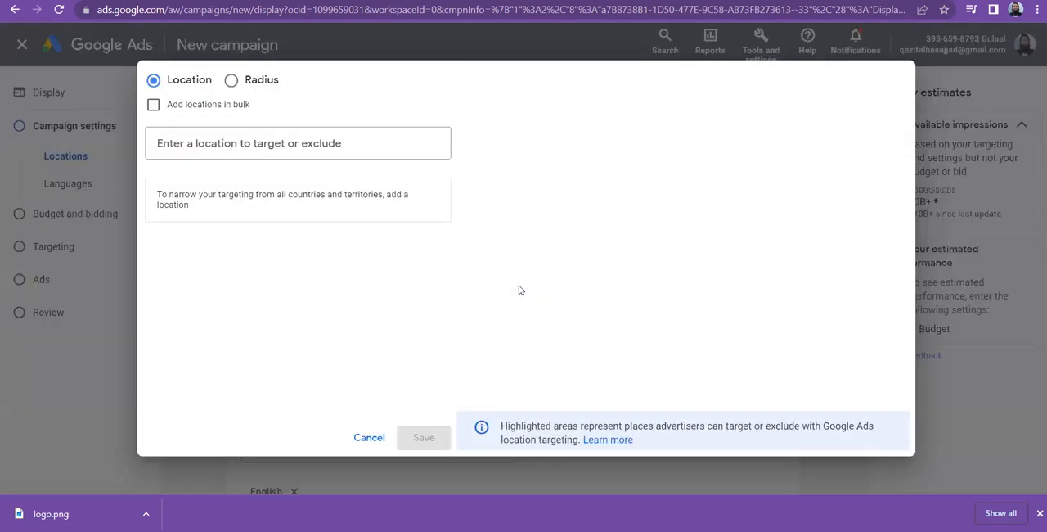
left_click(280, 141)
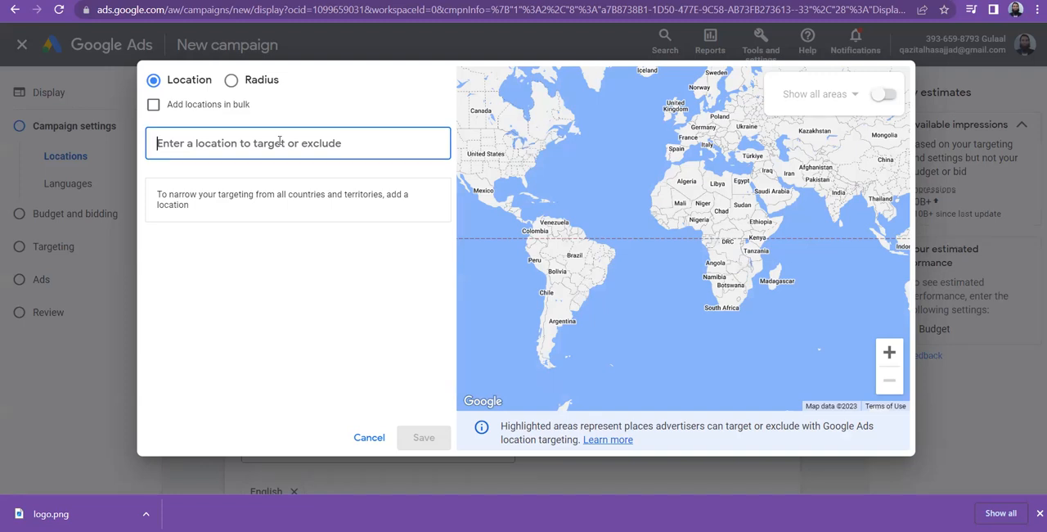
type("karachi")
key("Return")
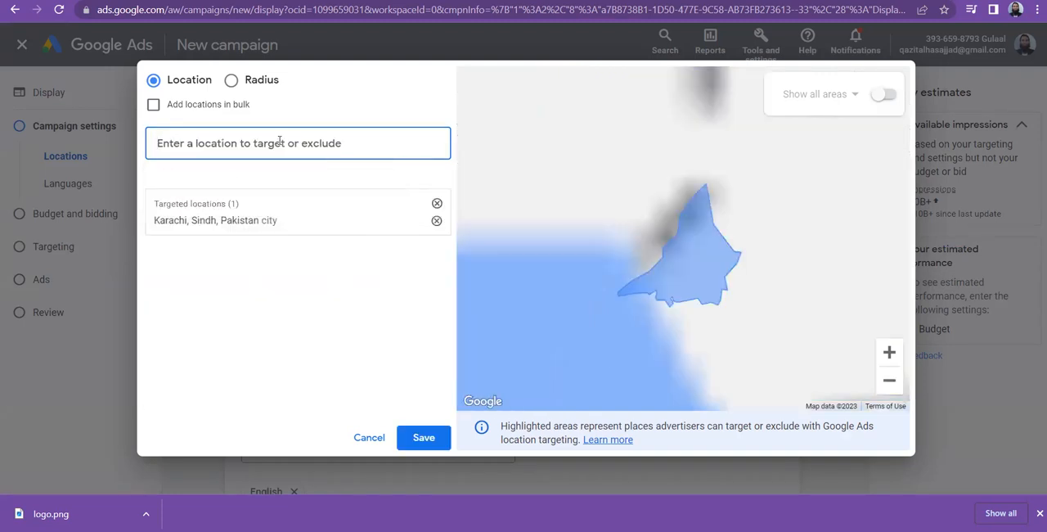
Target the cities Islamabad, Islamabad Capital Territory, and Lahore, Punjab, Pakistan.
type("Islamabada")
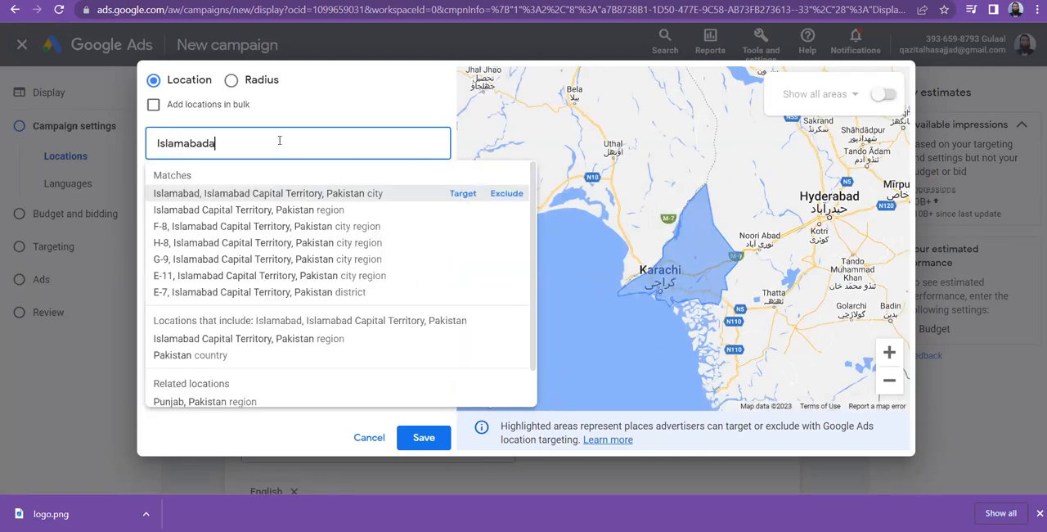
key("Return")
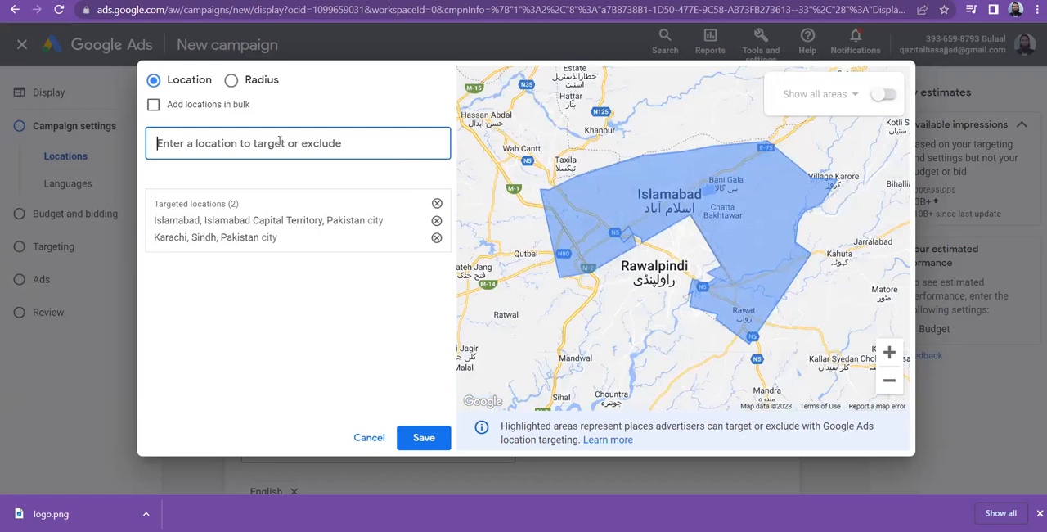
type("lahore")
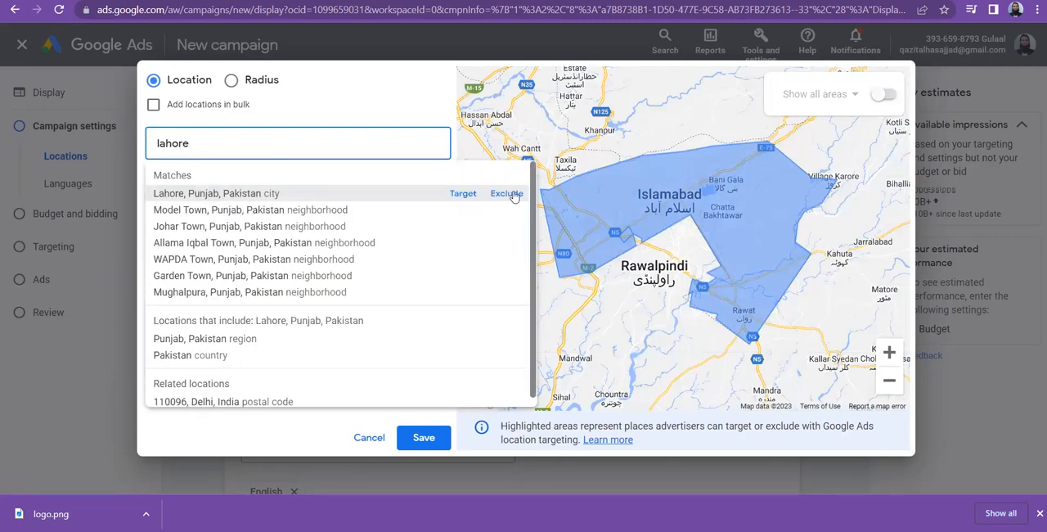
left_click(462, 194)
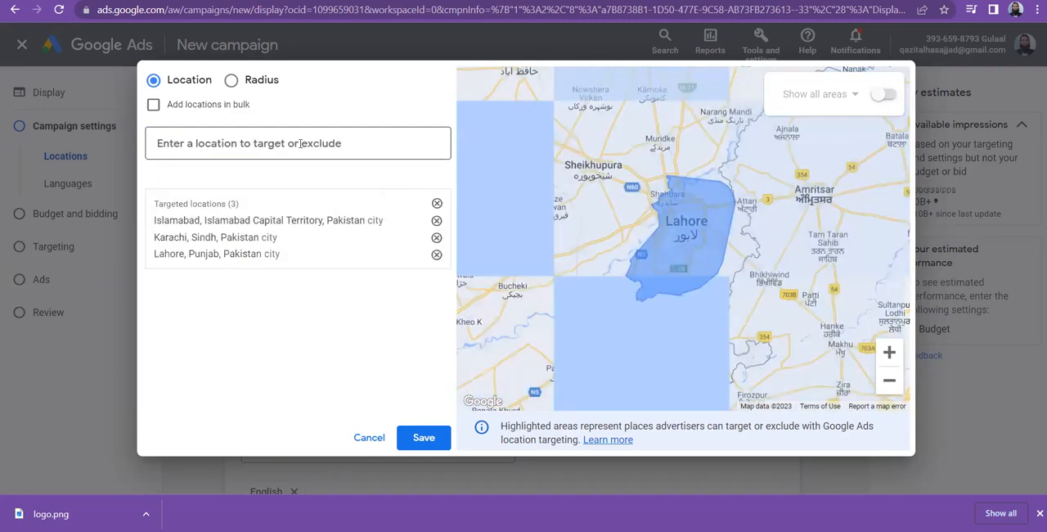
Target the city Rawalpindi, Punjab, Pakistan, and remove all targeted locations in the advanced search.
left_click(300, 143)
type("rawalpoindi")
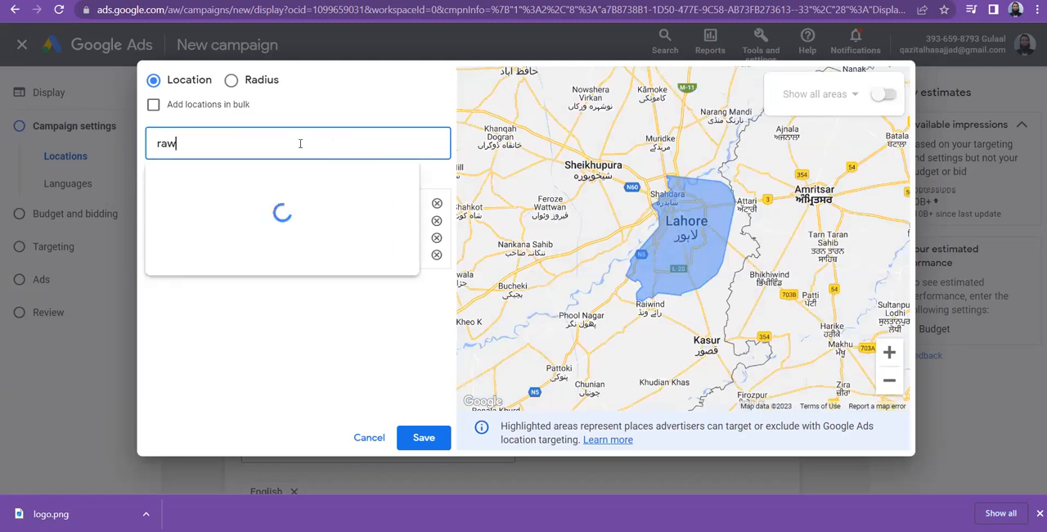
key("BackSpace")
key("BackSpace")
key("BackSpace")
key("BackSpace")
key("BackSpace")
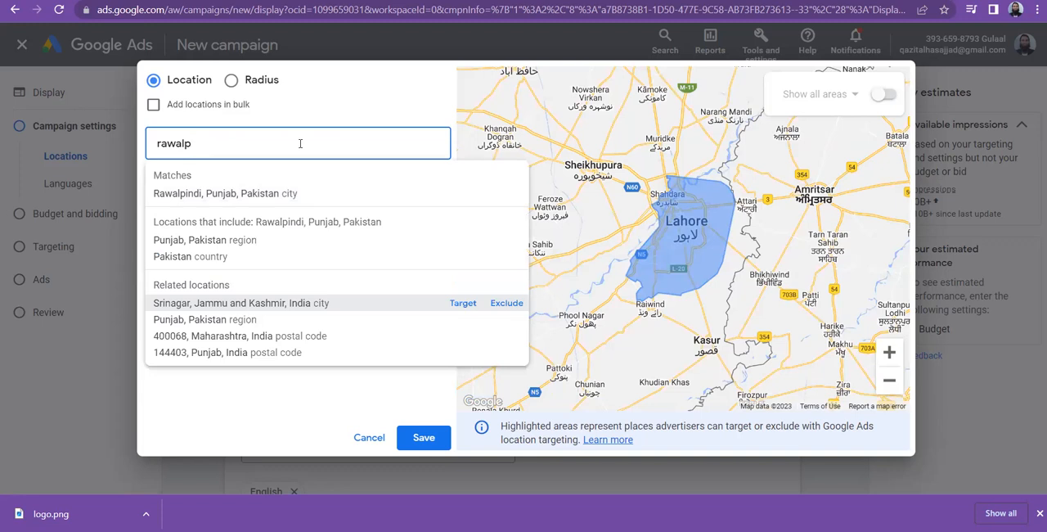
left_click(461, 193)
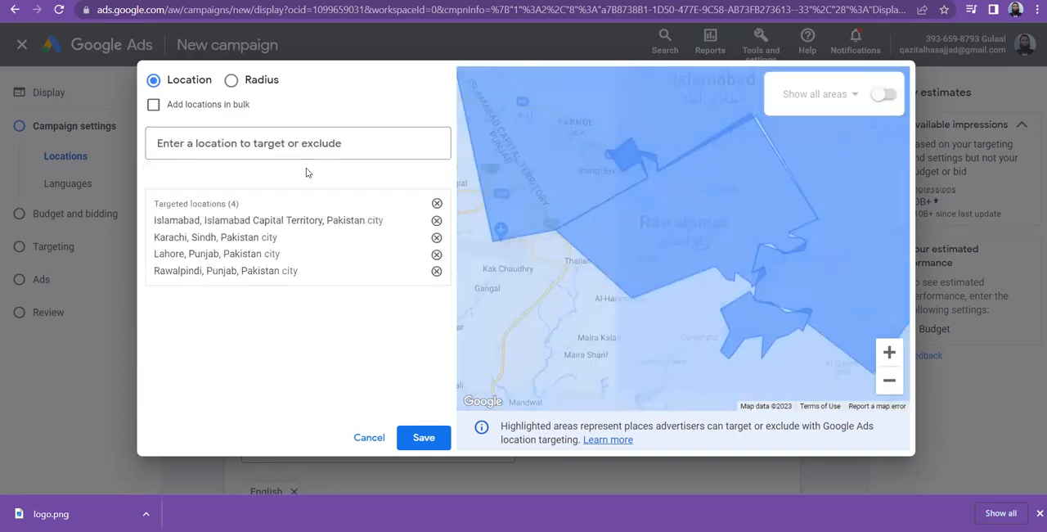
left_click(437, 203)
Target the Punjab region of Pakistan.
left_click(246, 140)
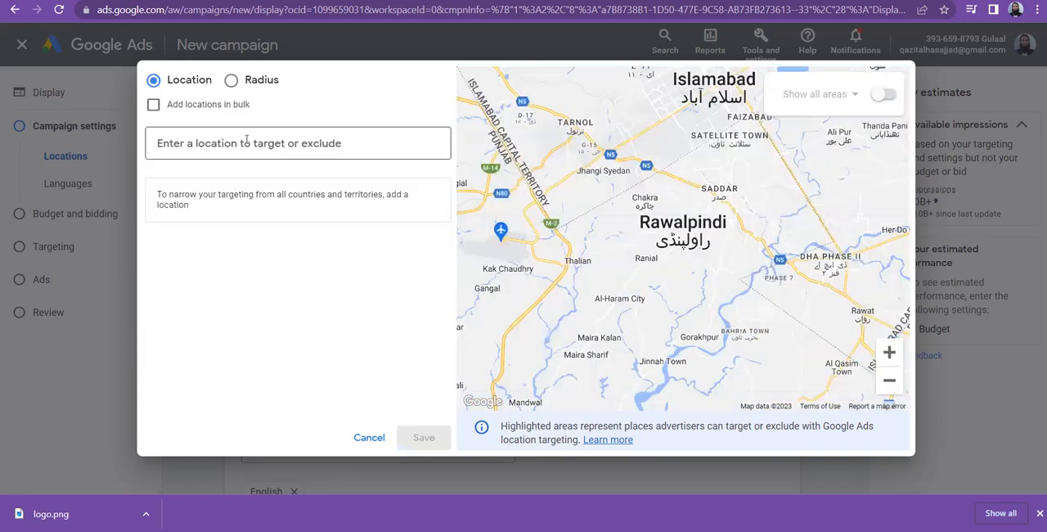
type("Punjab")
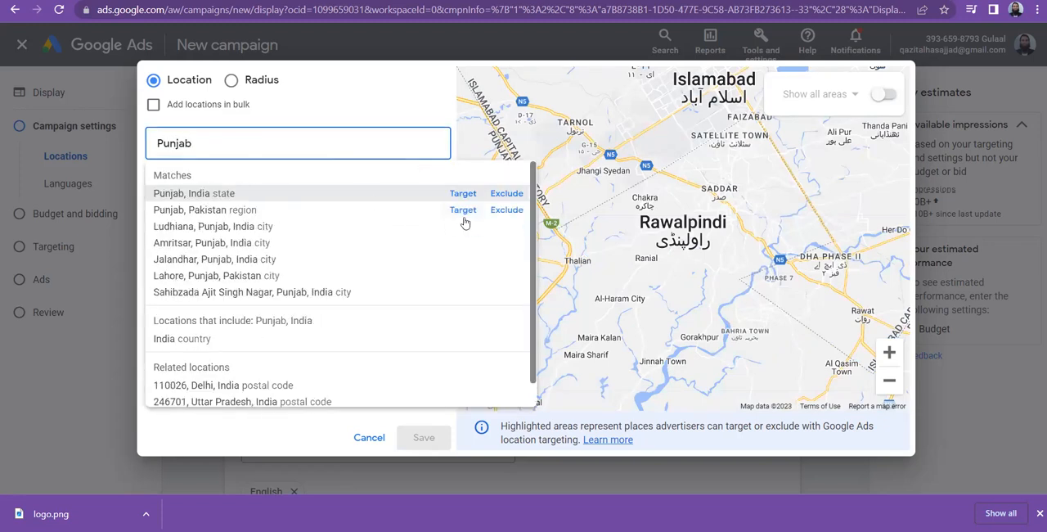
left_click(463, 211)
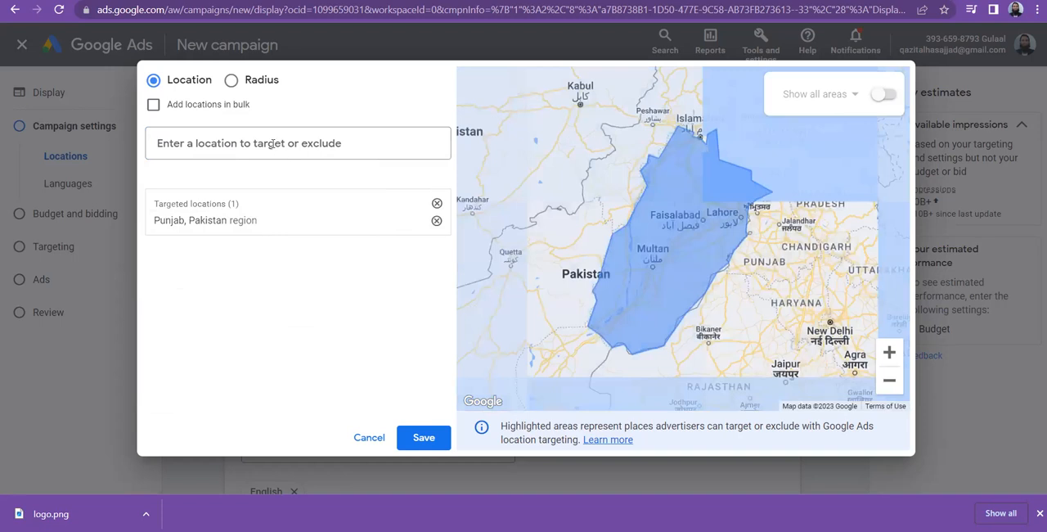
Exclude the city Islamabad, Islamabad Capital Territory, Pakistan, from the targeting.
left_click(273, 143)
type("Islamabad")
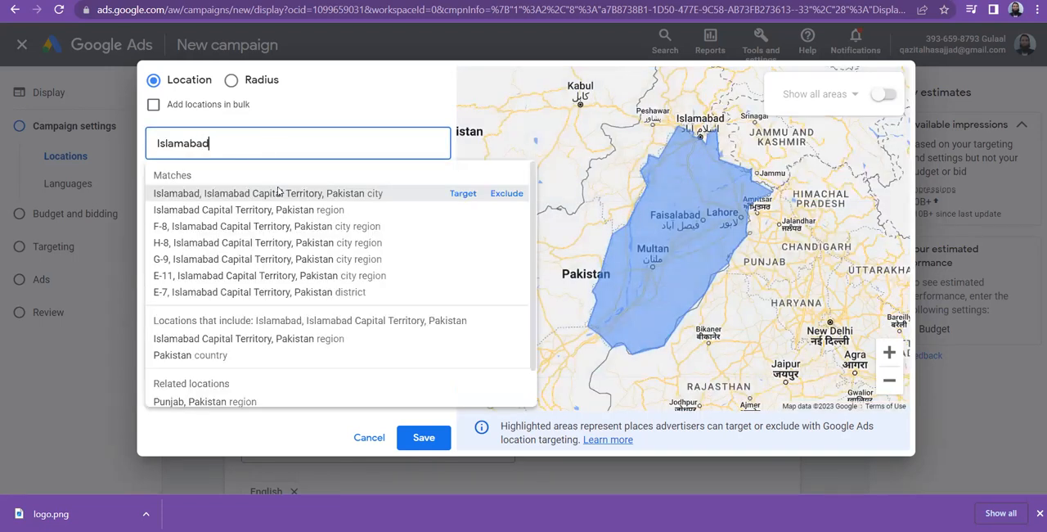
left_click(507, 194)
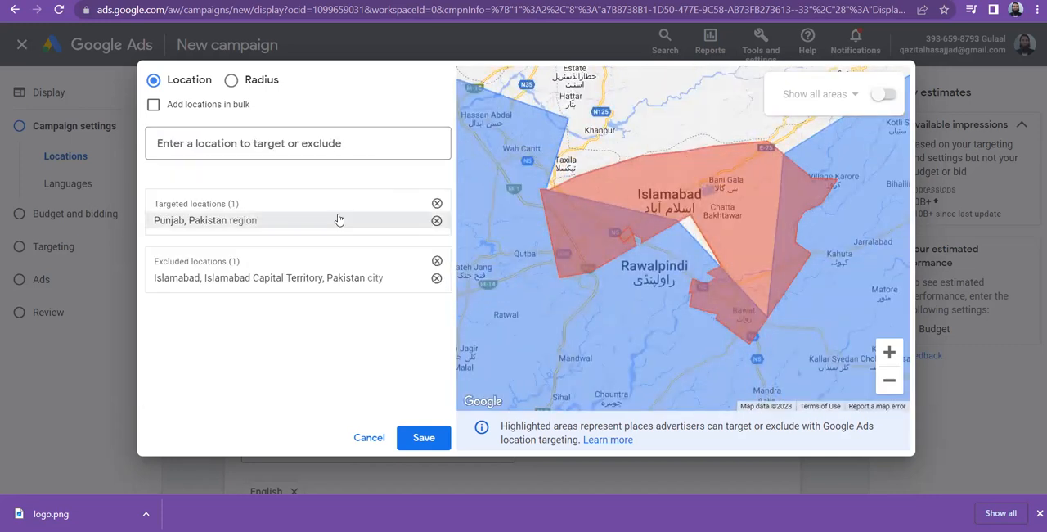
Search in bulk for karachi, hyderebad and peshawar, one per line, and target all matched locations.
left_click(153, 106)
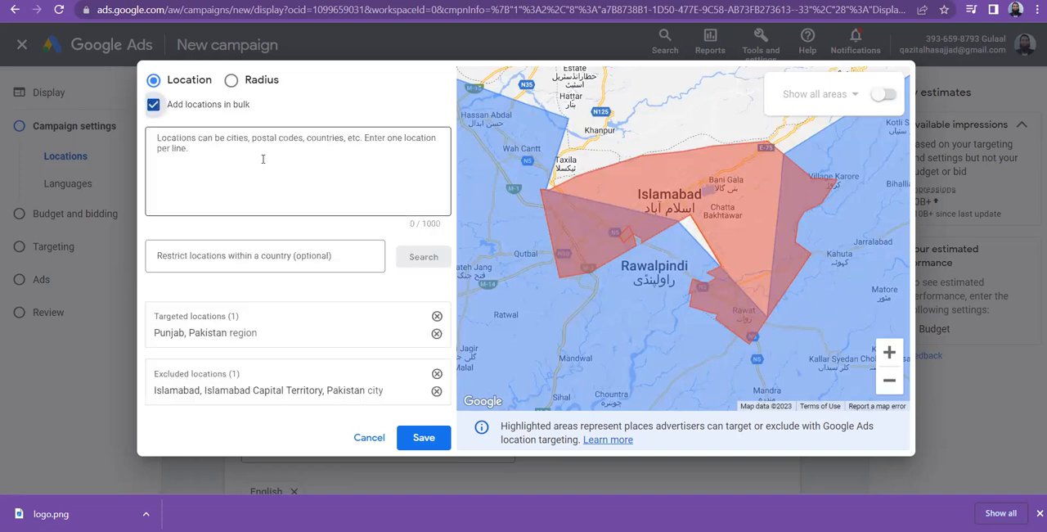
left_click(220, 148)
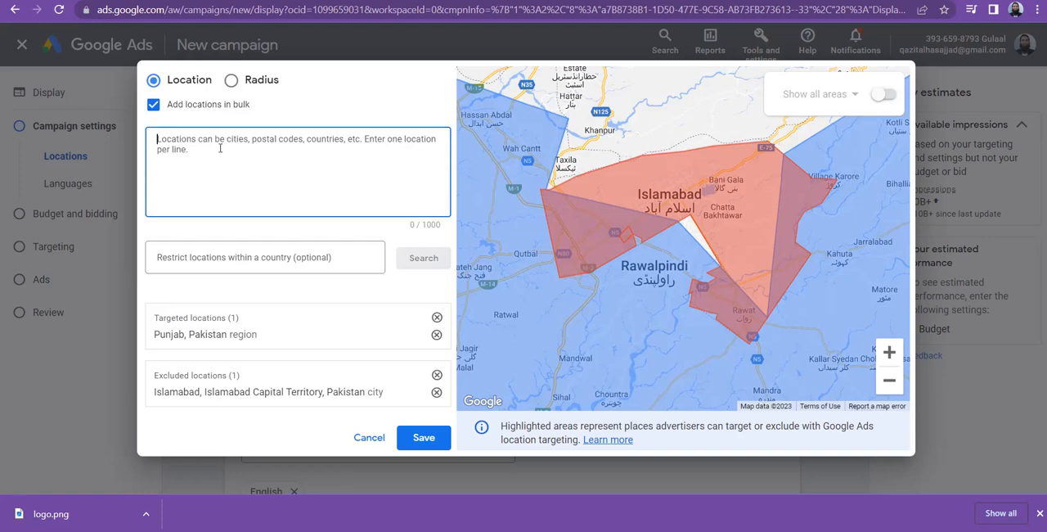
type("kara")
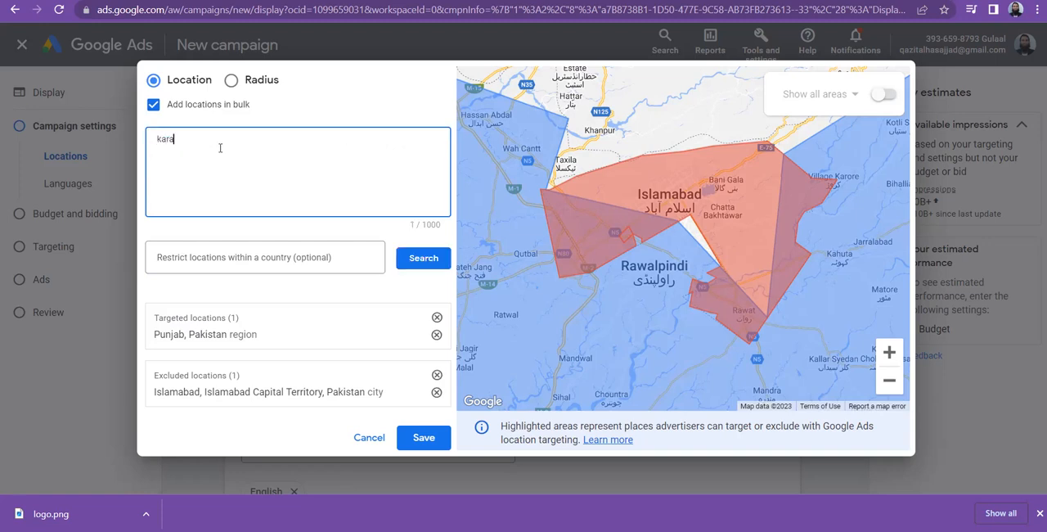
type("chi")
key("Return")
type("hyderebad")
key("Return")
type("peshawar")
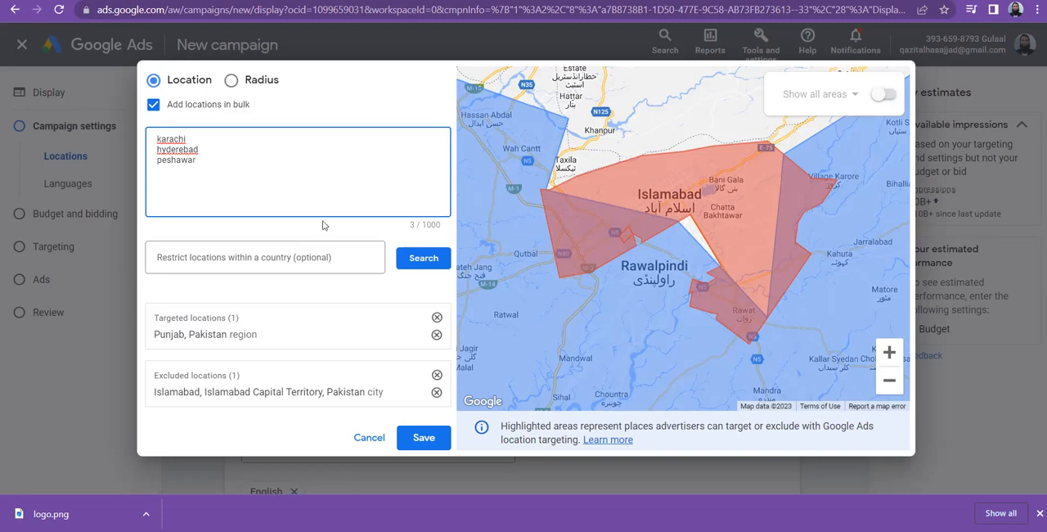
left_click(421, 259)
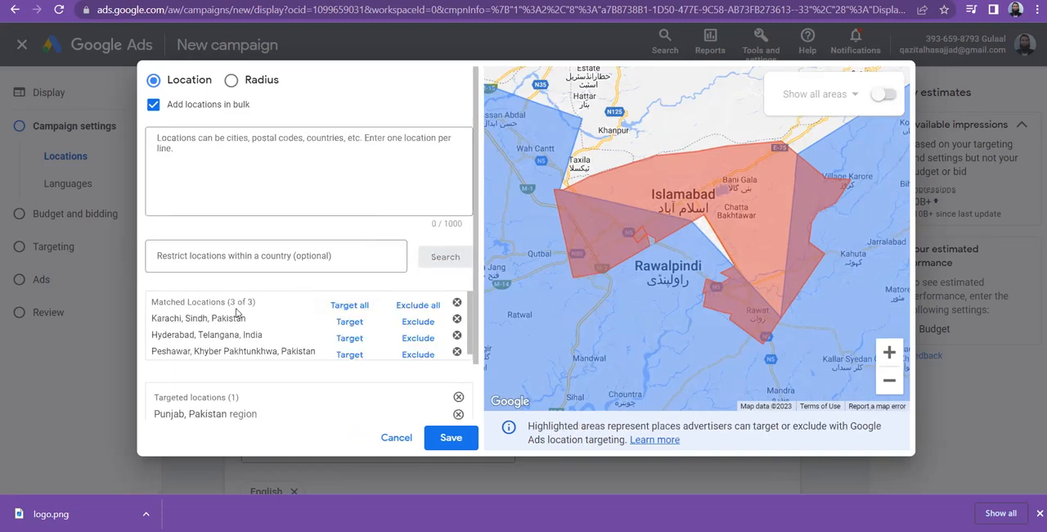
left_click(348, 305)
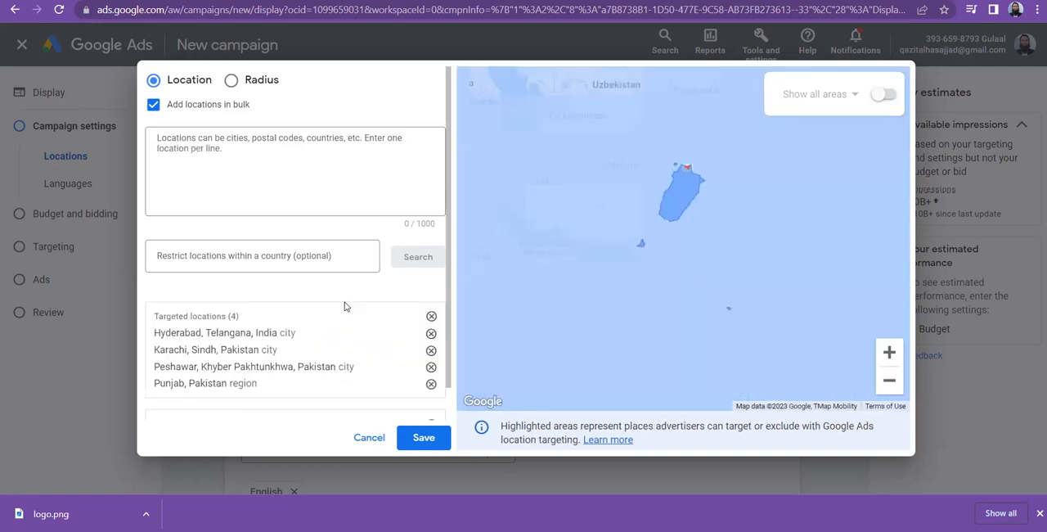
Switch to radius targeting and target a pinned 20 mi radius at Sukkur, Pakistan, around about (27.70, 68.85).
left_click(233, 84)
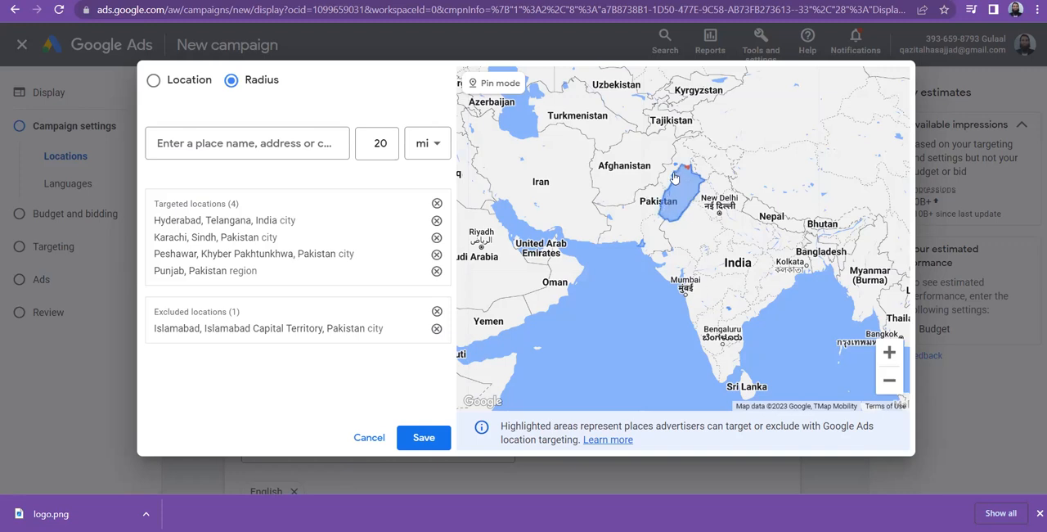
scroll(659, 188, "up", 1)
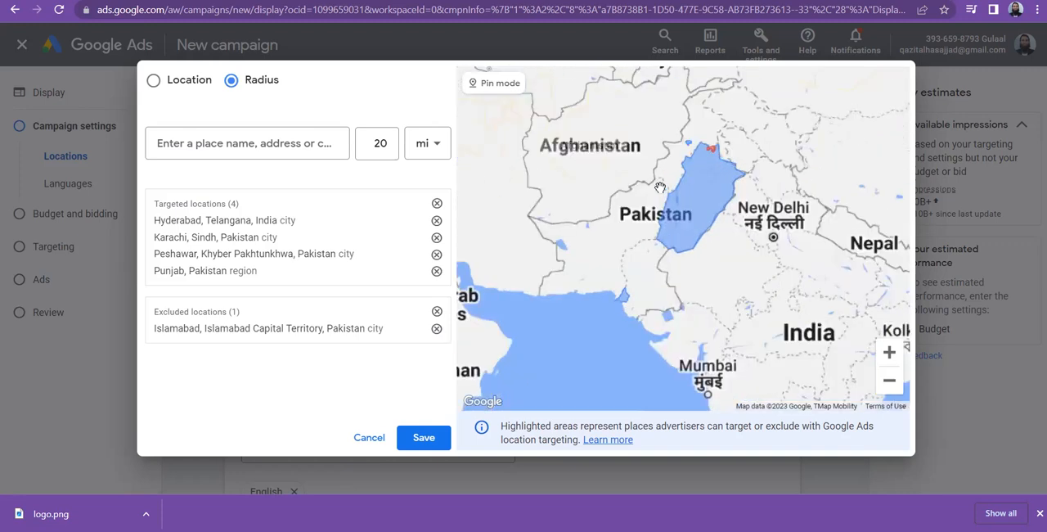
scroll(659, 187, "up", 3)
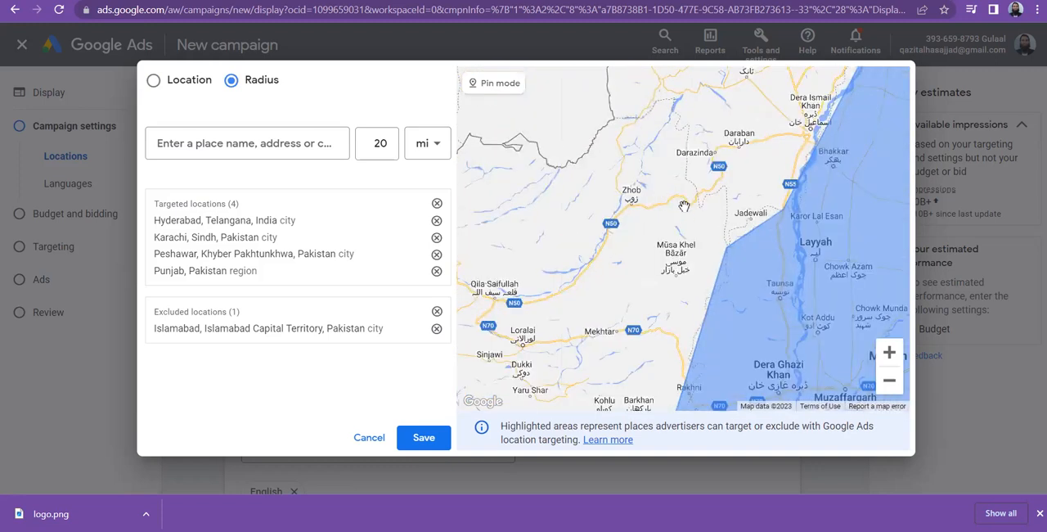
scroll(684, 206, "up", 1)
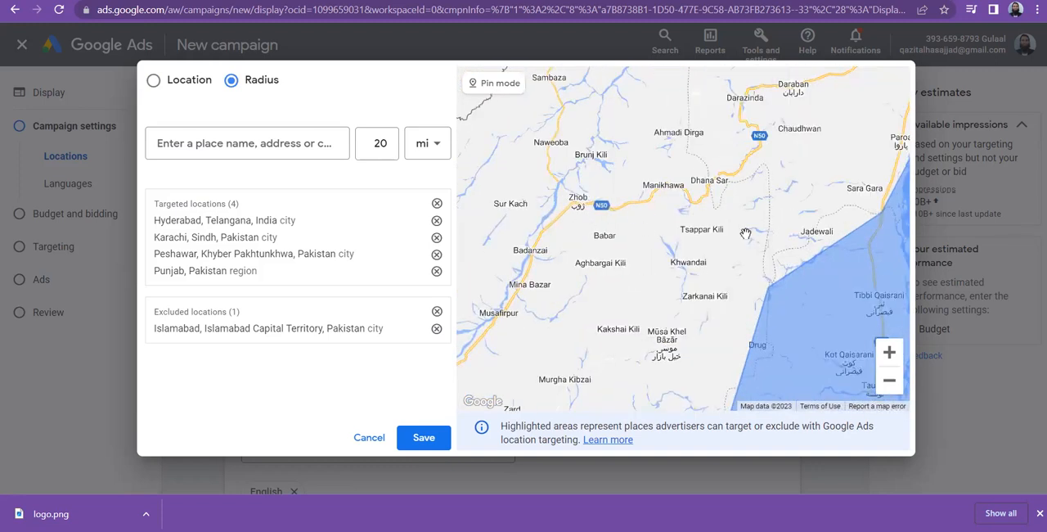
left_click_drag(759, 276, 514, 184)
left_click_drag(606, 10, 691, 0)
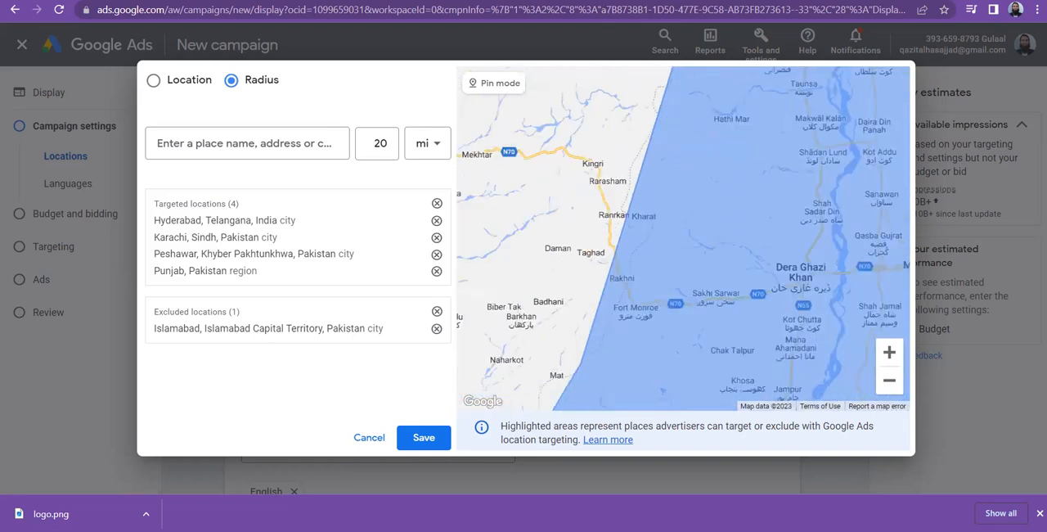
left_click_drag(566, 367, 698, 7)
left_click_drag(559, 352, 669, 43)
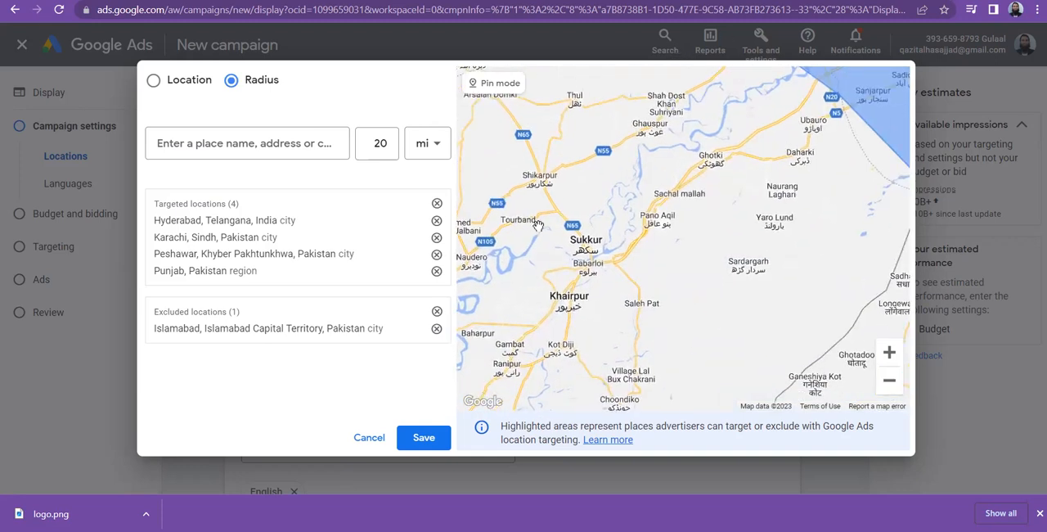
scroll(559, 257, "up", 2)
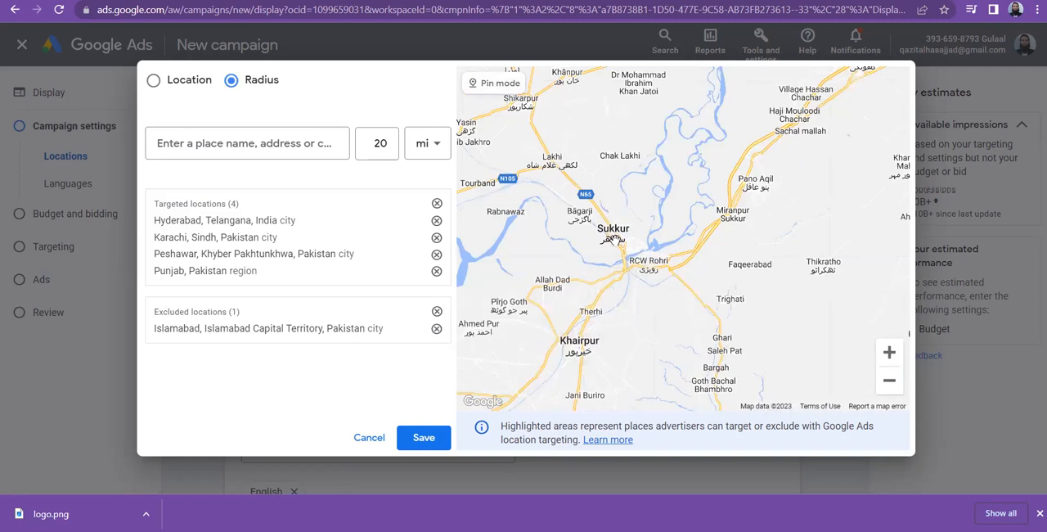
scroll(613, 237, "up", 2)
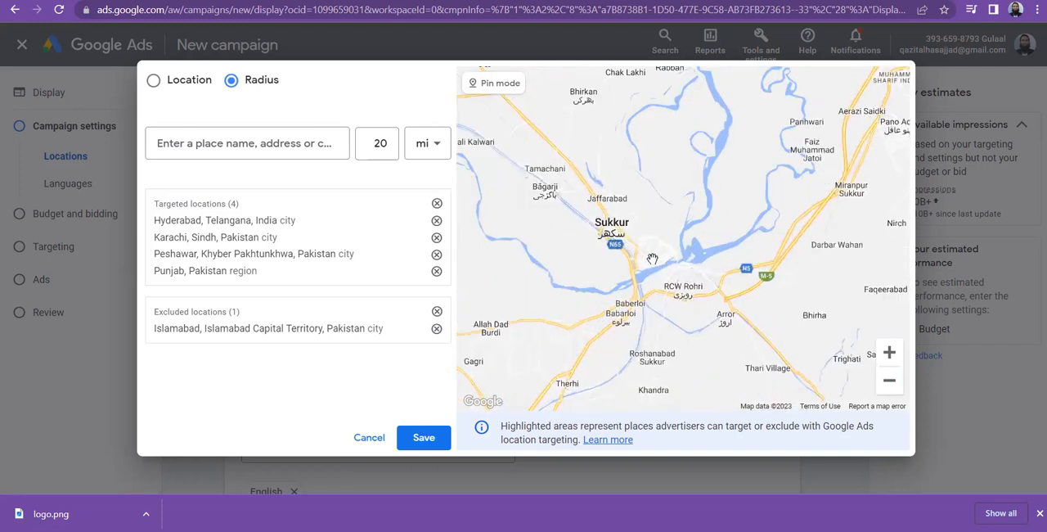
left_click(492, 84)
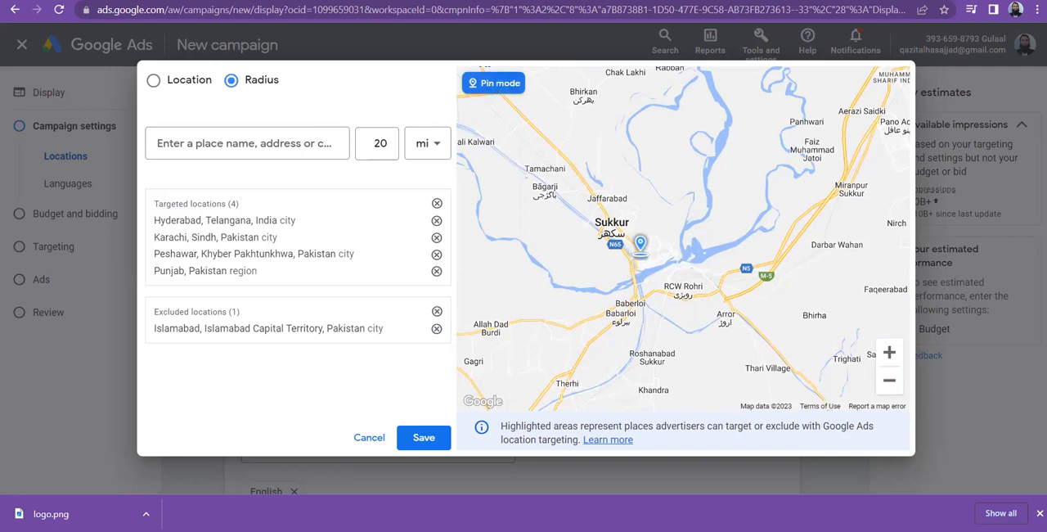
left_click(638, 245)
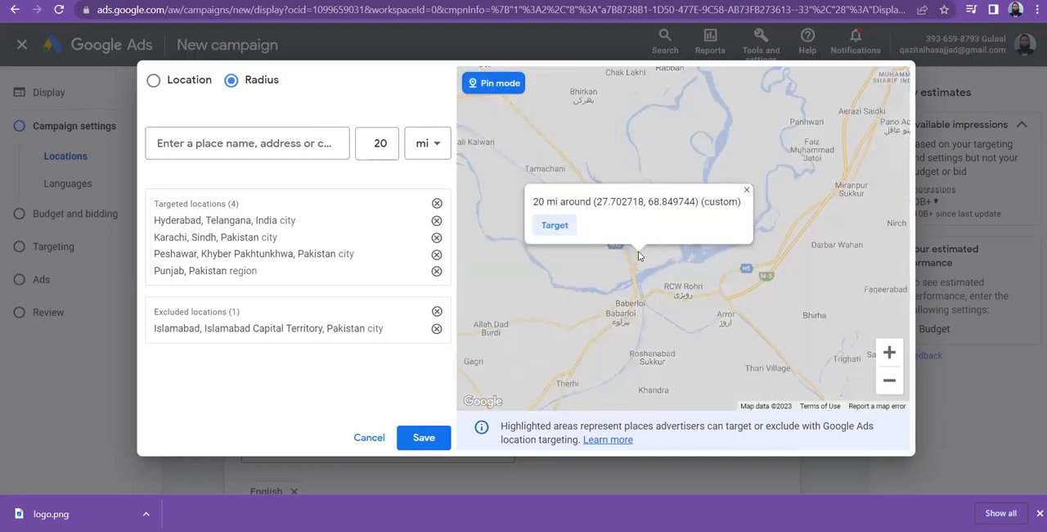
left_click(545, 232)
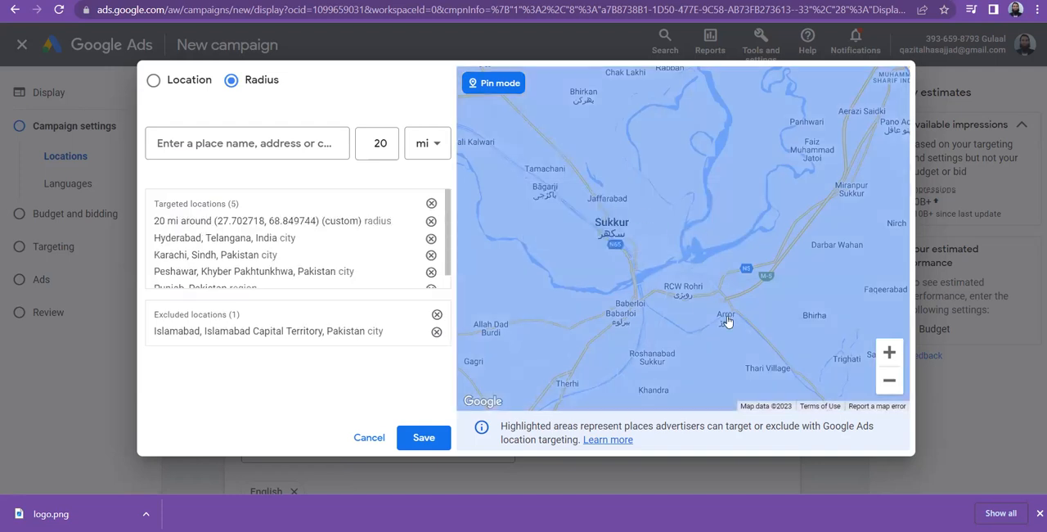
Set the target radius of the custom Sukkur location to 5 mi and save it.
left_click(889, 381)
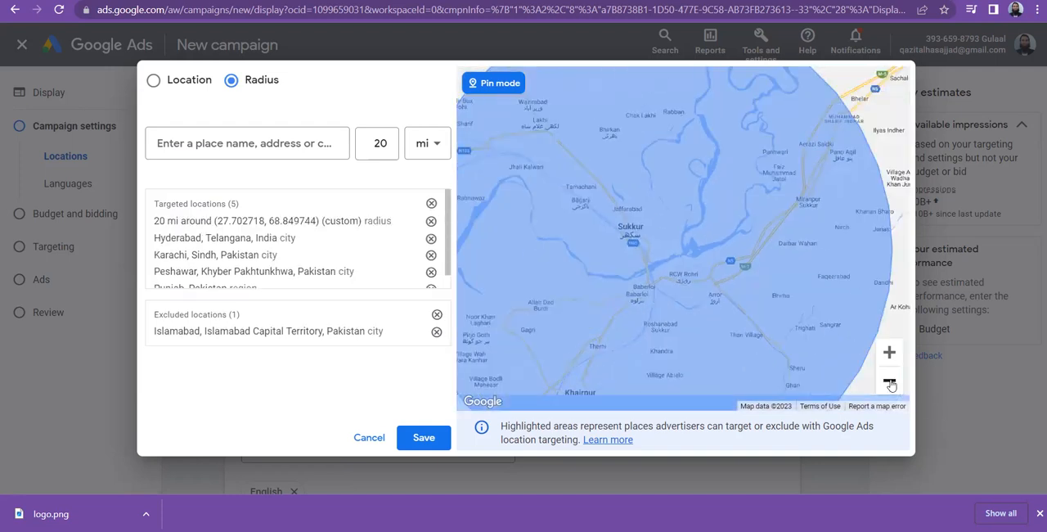
left_click(889, 381)
left_click(889, 382)
left_click(889, 381)
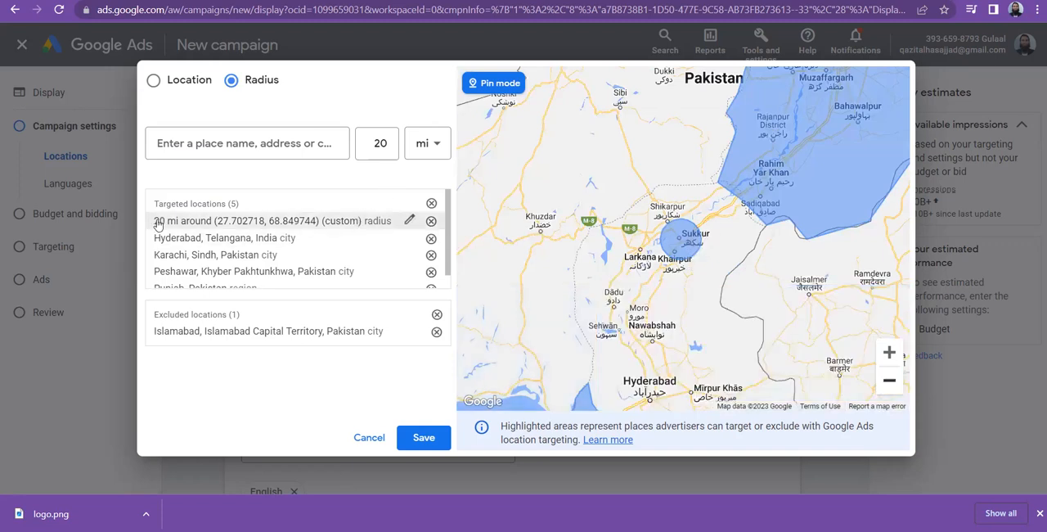
left_click(410, 223)
double_click(433, 259)
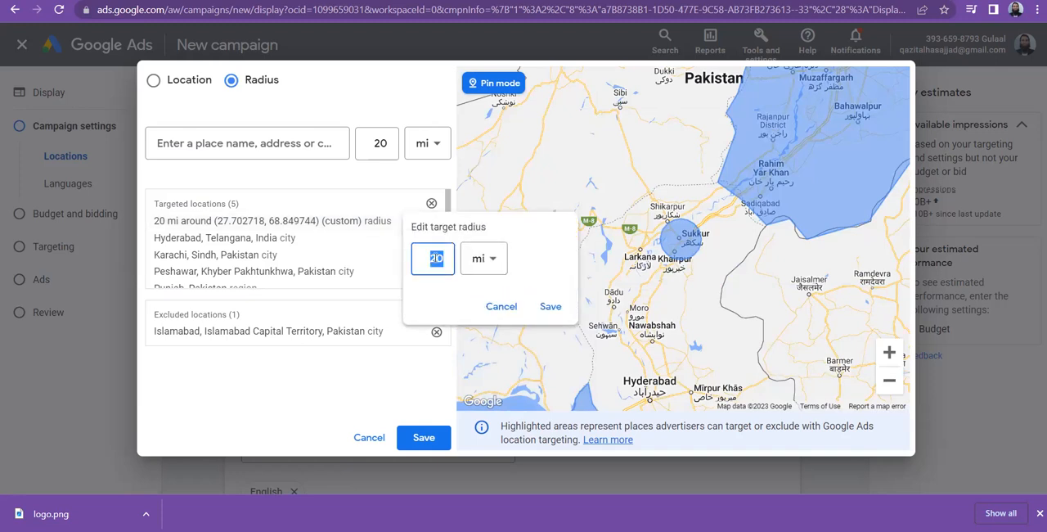
type("5")
left_click(550, 306)
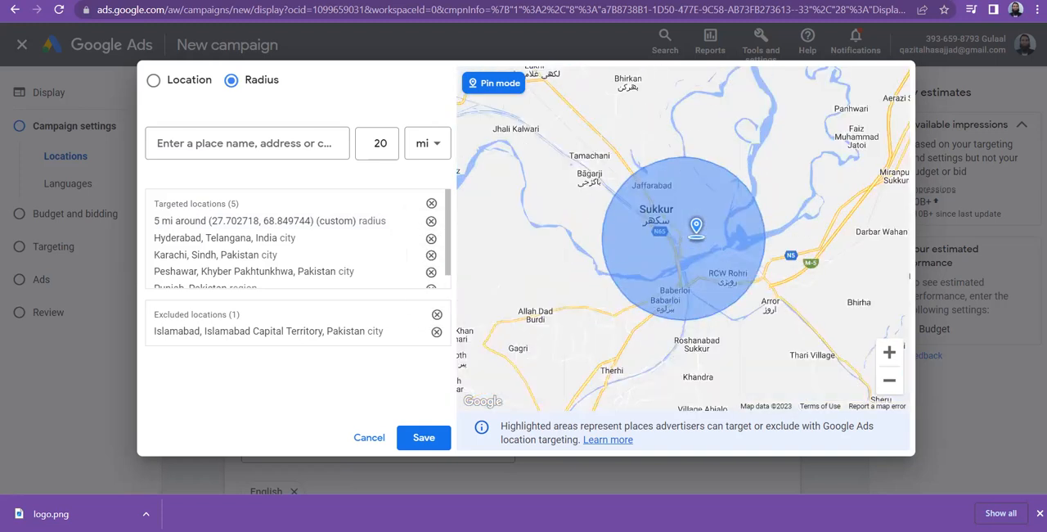
Set the radius to 1 mi and target a pinned point near Jhali Kalwari, around about (27.80, 68.70).
left_click(376, 143)
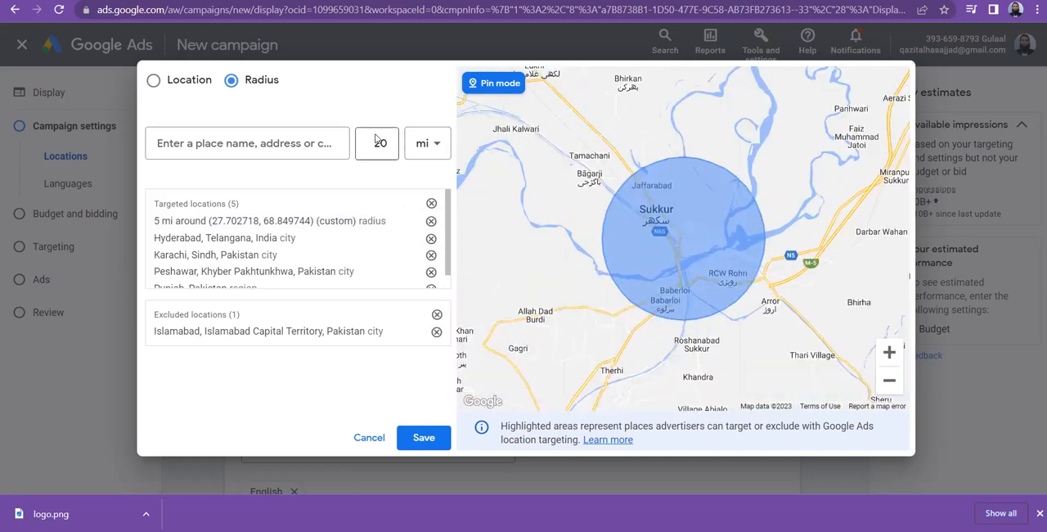
double_click(375, 140)
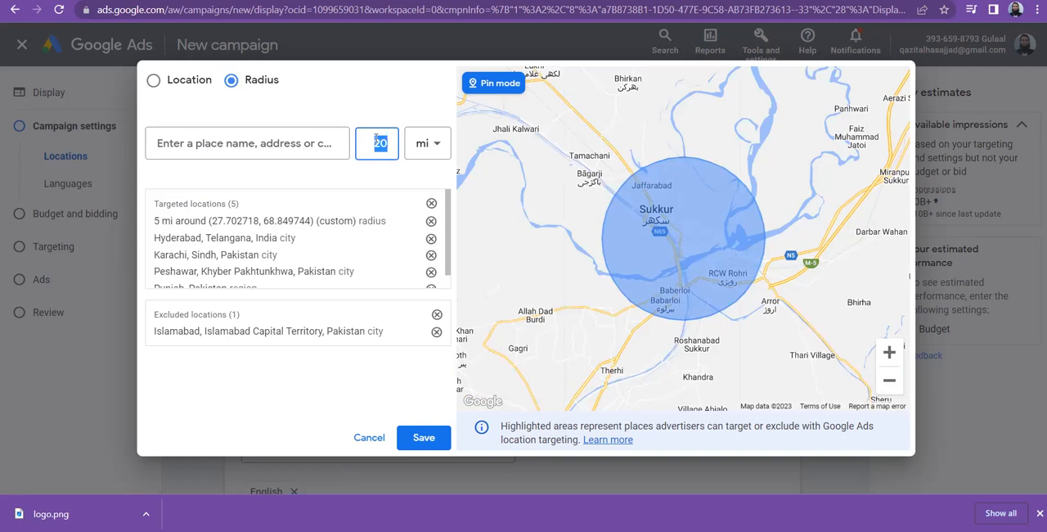
type("1")
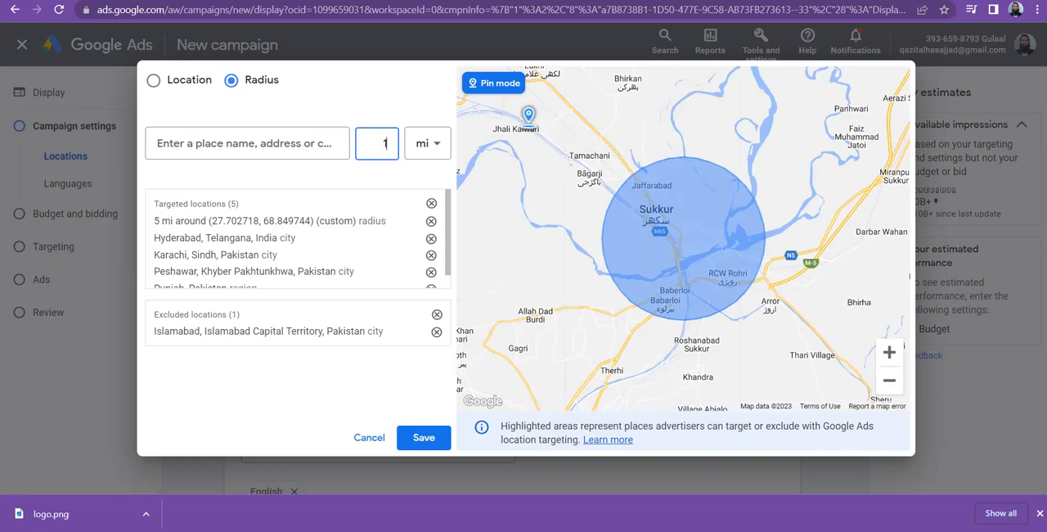
left_click(529, 127)
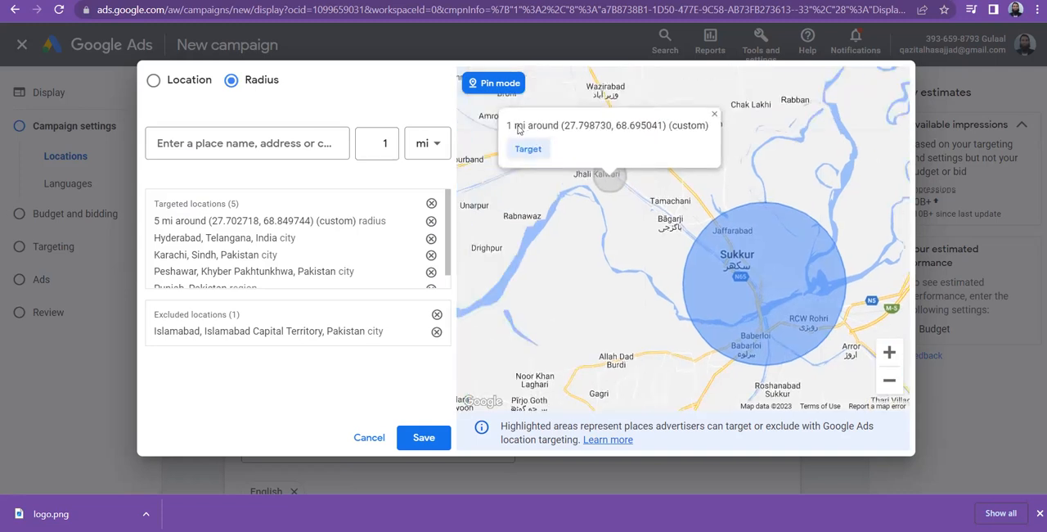
left_click(528, 149)
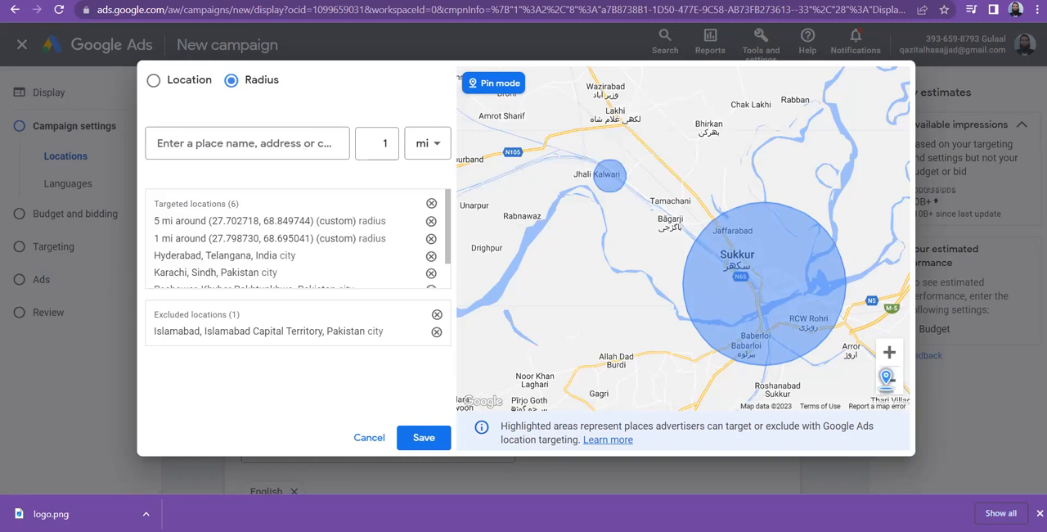
Return to location mode and examine the targeted and excluded areas on the map and in the lists.
left_click(889, 380)
left_click(889, 381)
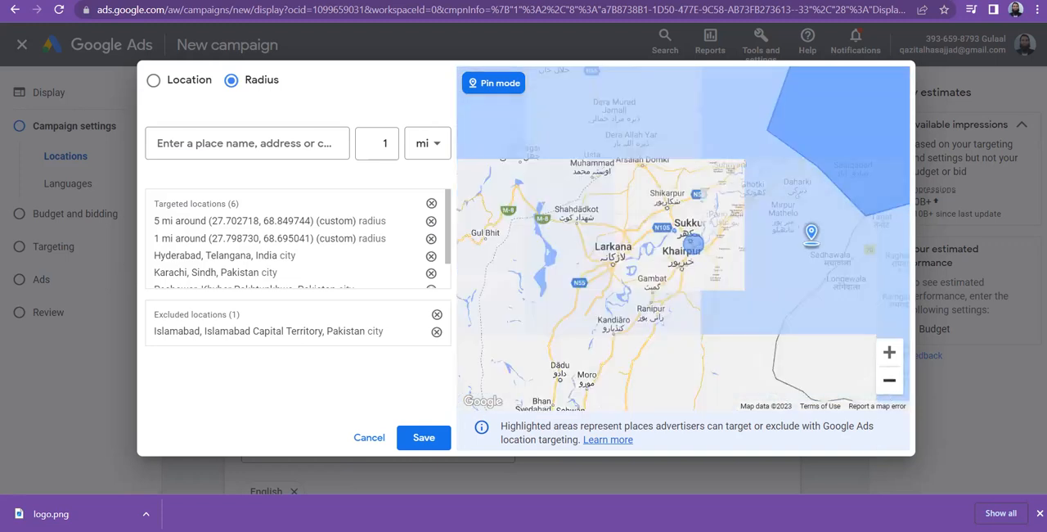
left_click(889, 382)
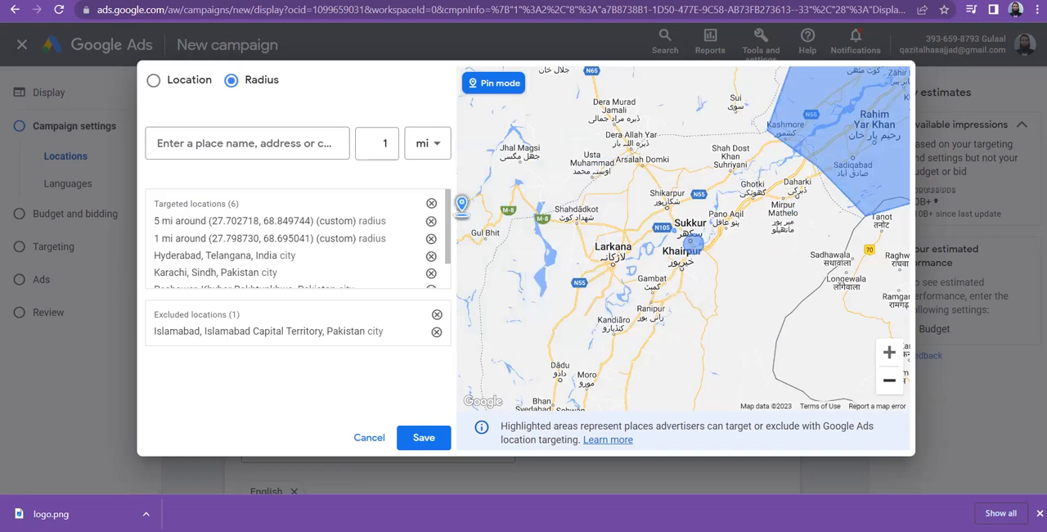
scroll(447, 236, "down", 2)
scroll(447, 236, "up", 2)
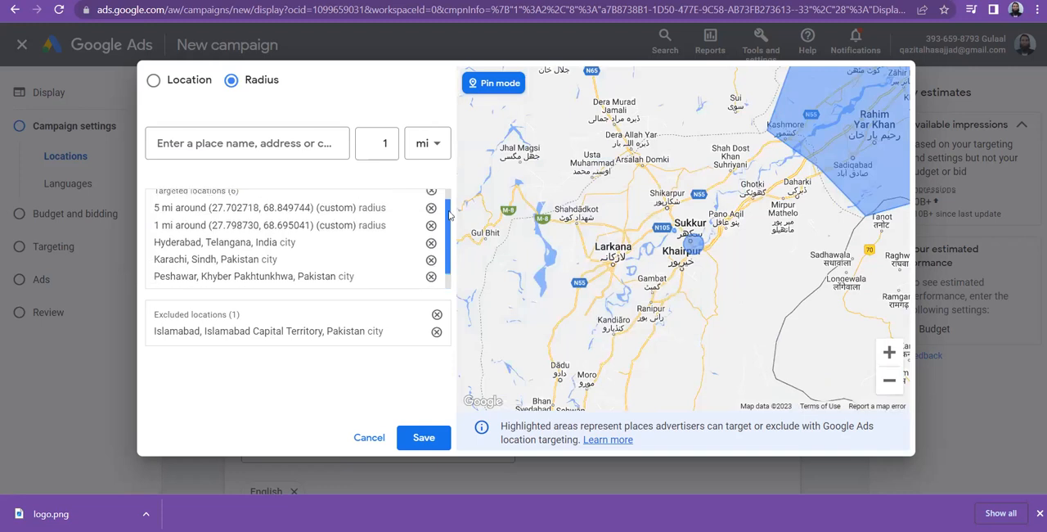
left_click(153, 81)
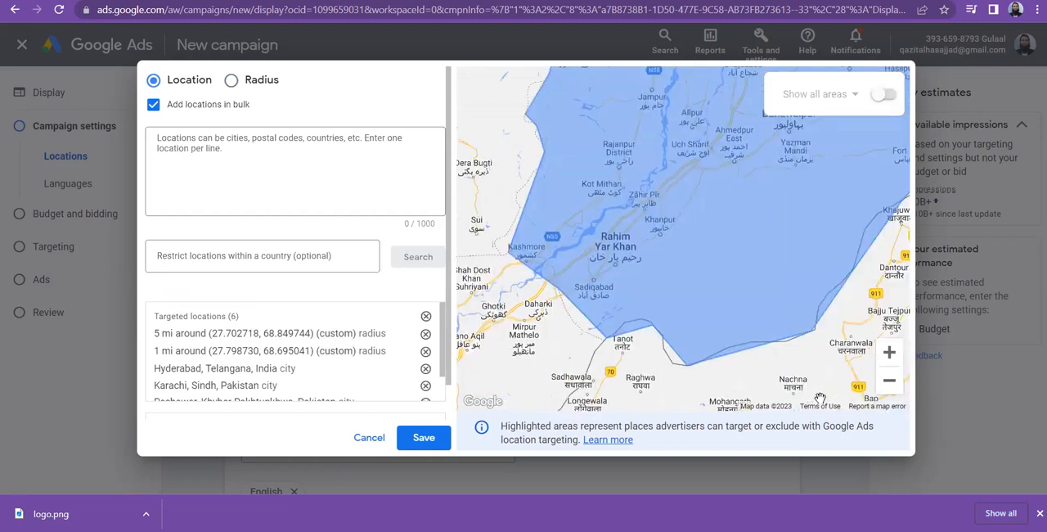
left_click(890, 385)
left_click(891, 385)
left_click(891, 385)
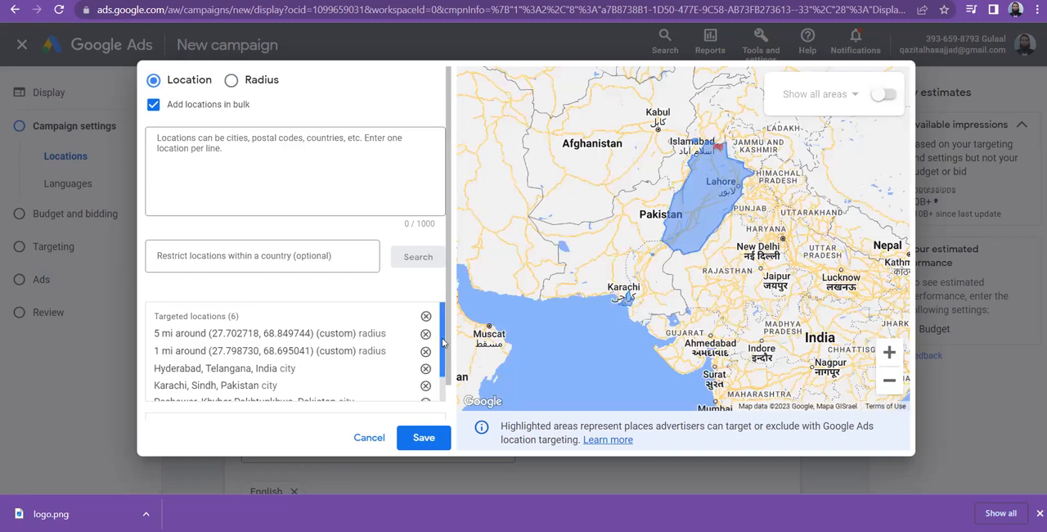
scroll(447, 346, "down", 1)
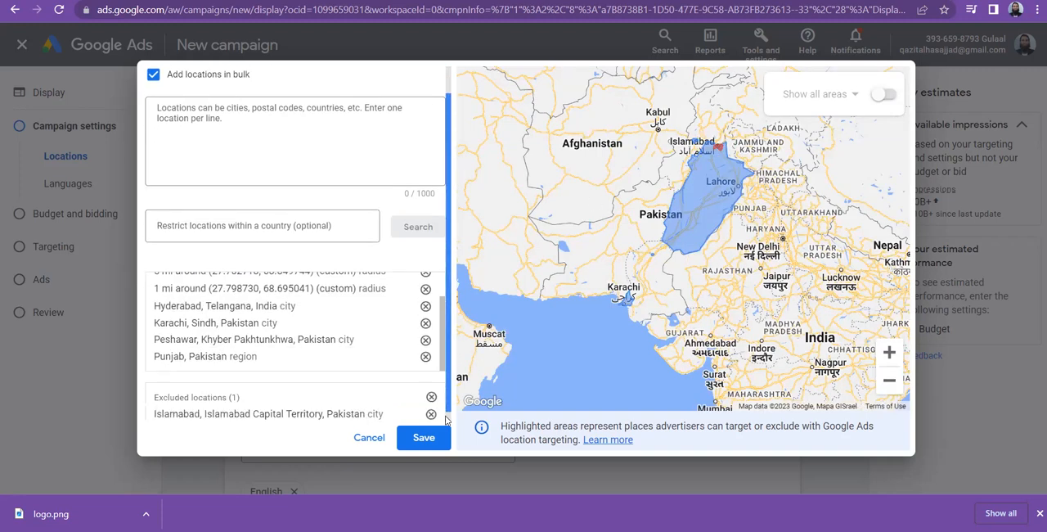
scroll(449, 357, "down", 1)
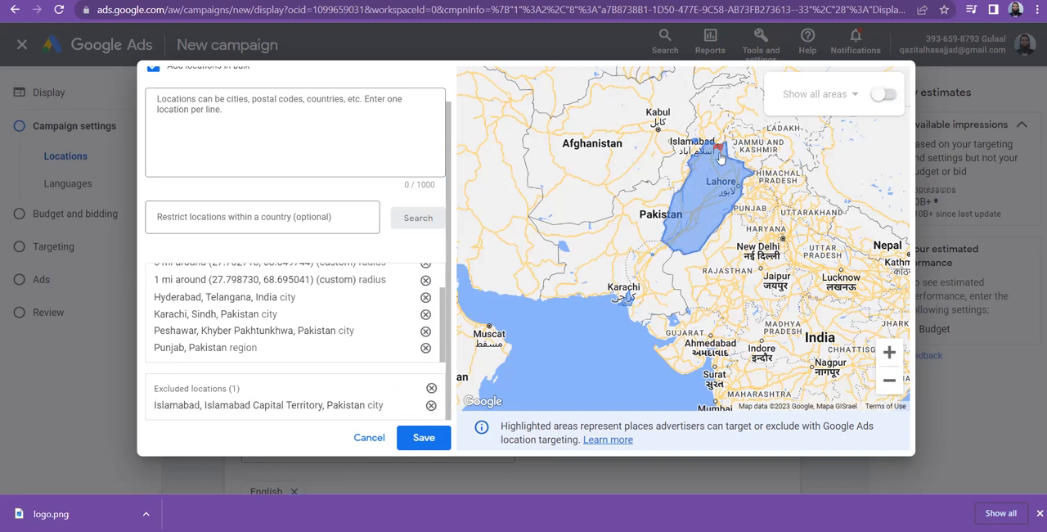
scroll(643, 229, "up", 1)
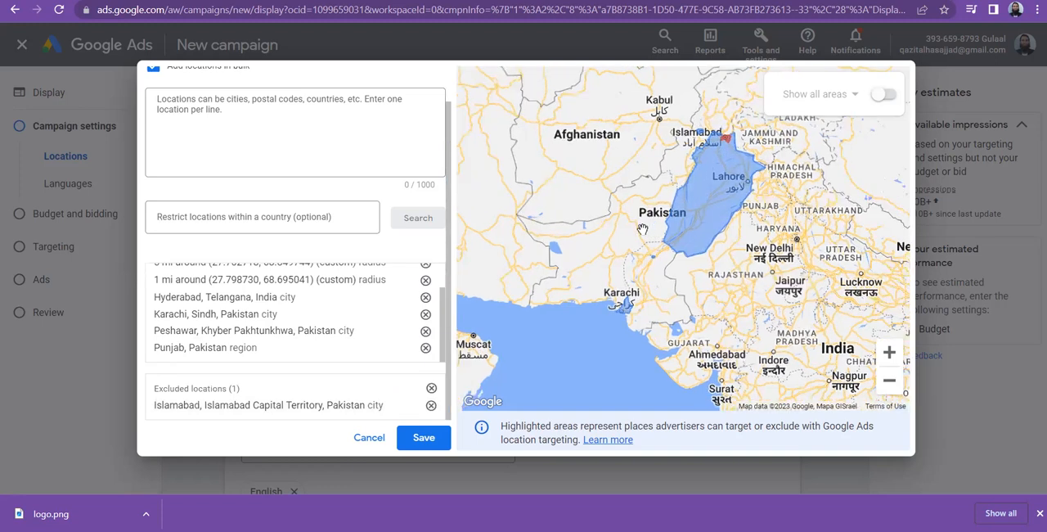
scroll(643, 229, "up", 1)
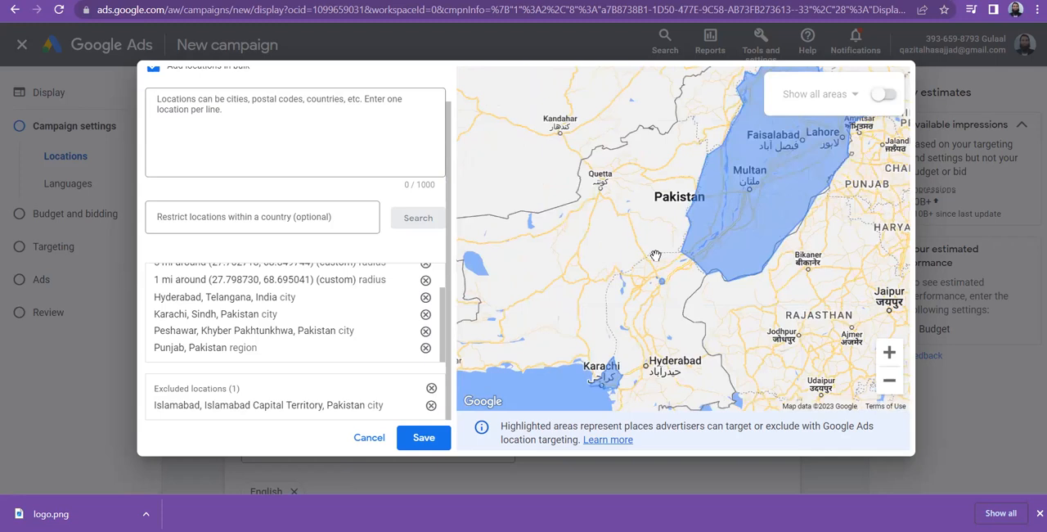
scroll(655, 256, "up", 1)
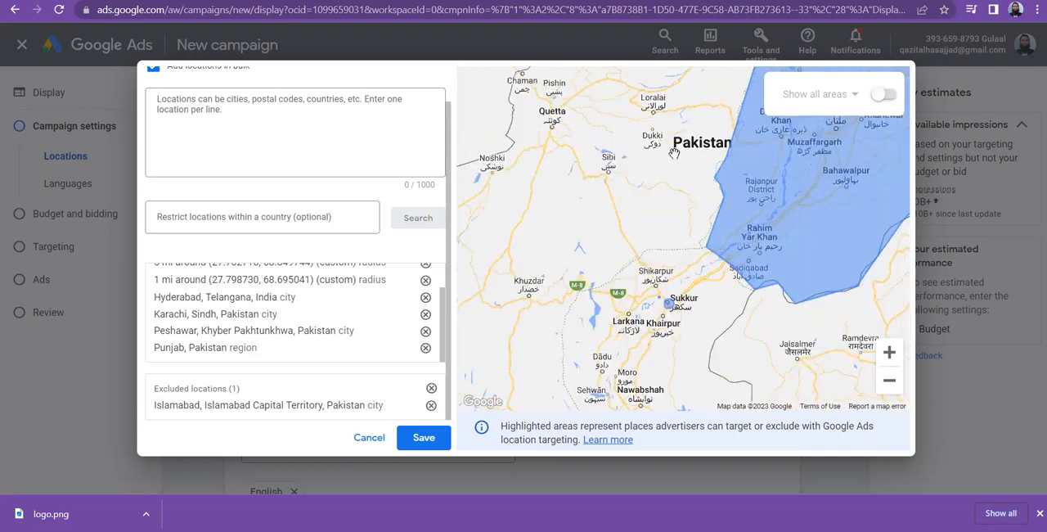
scroll(442, 299, "up", 1)
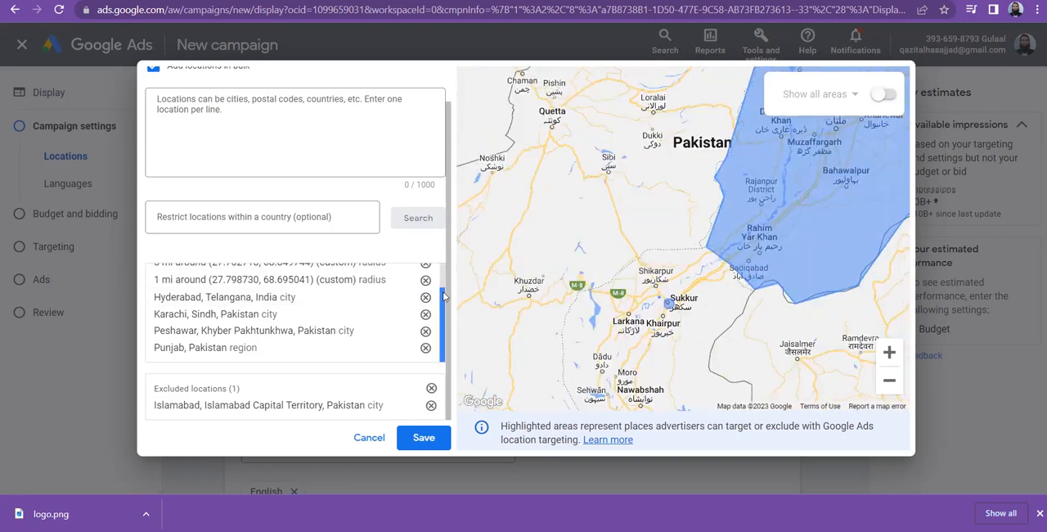
scroll(443, 278, "up", 1)
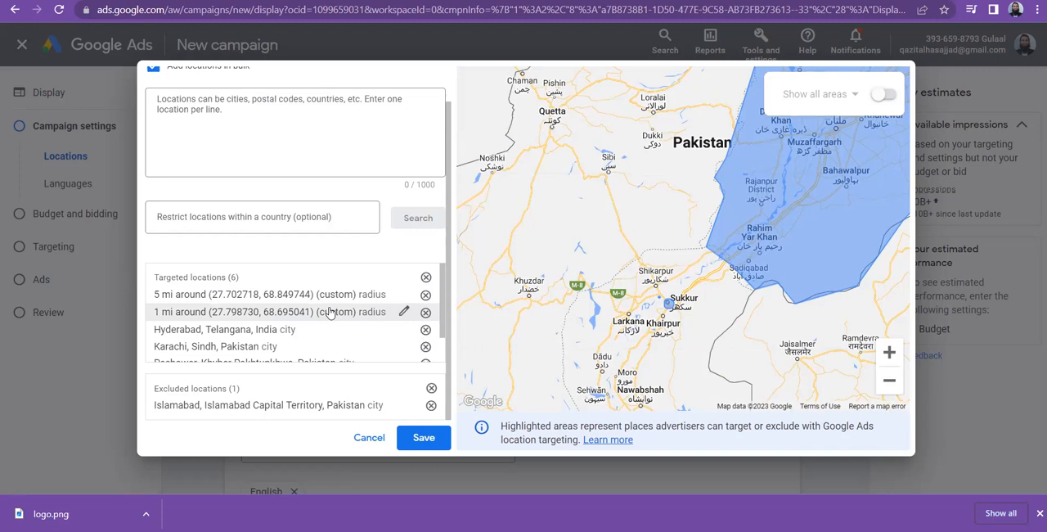
Save the targeted and excluded locations from the advanced search to the campaign settings.
scroll(439, 349, "down", 1)
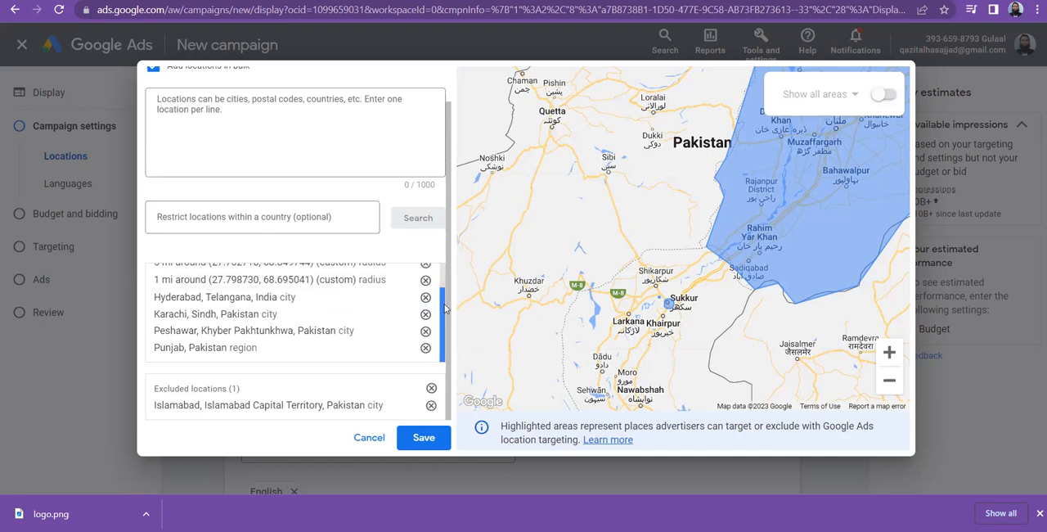
left_click(423, 437)
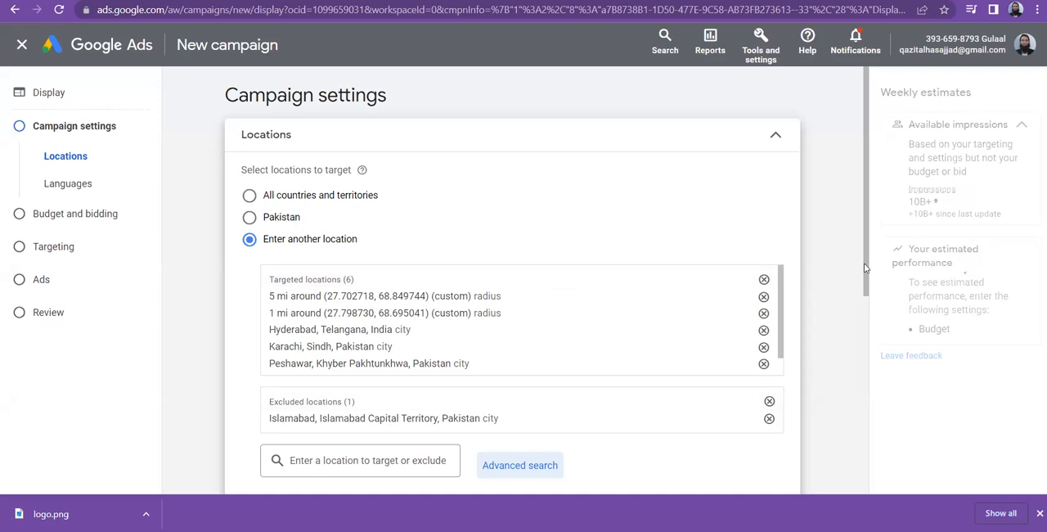
scroll(491, 287, "down", 2)
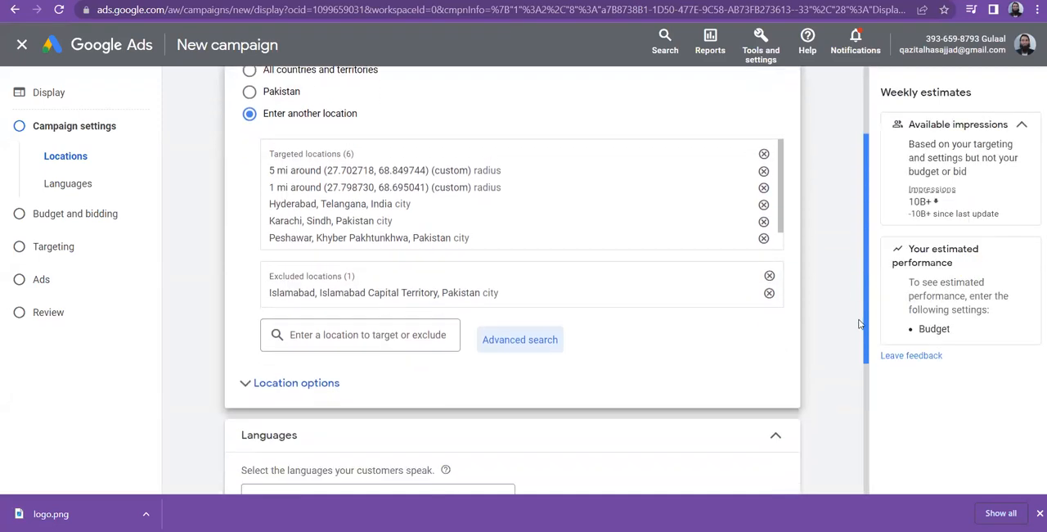
Exclude the city of Rawalpindi, Punjab, Pakistan from the campaign's locations and check the targeted locations list.
left_click(308, 294)
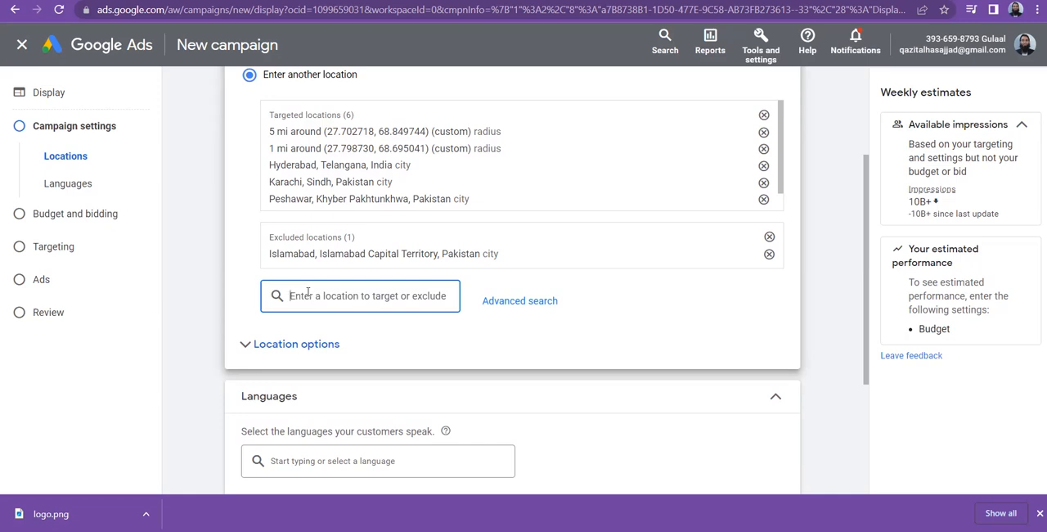
type("rawalp")
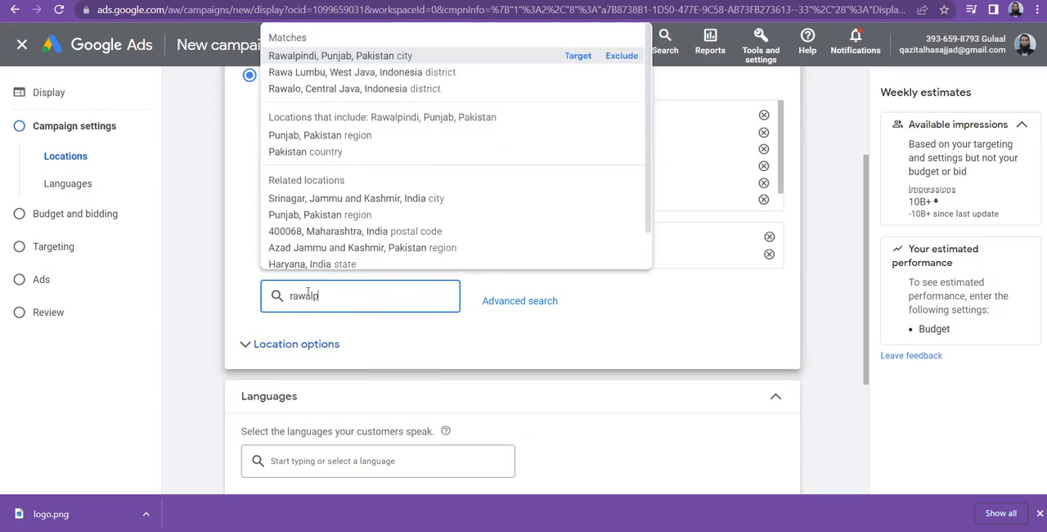
type("in")
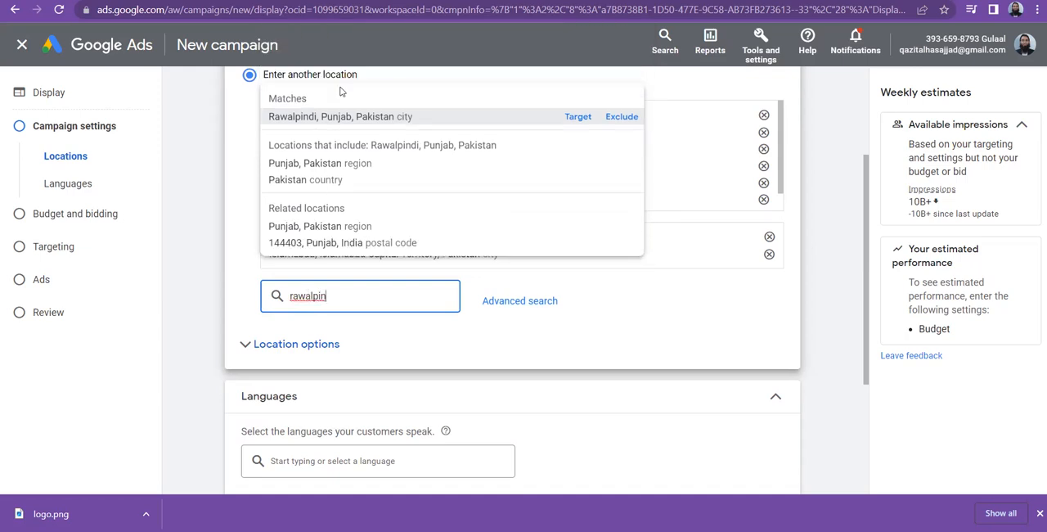
left_click(622, 116)
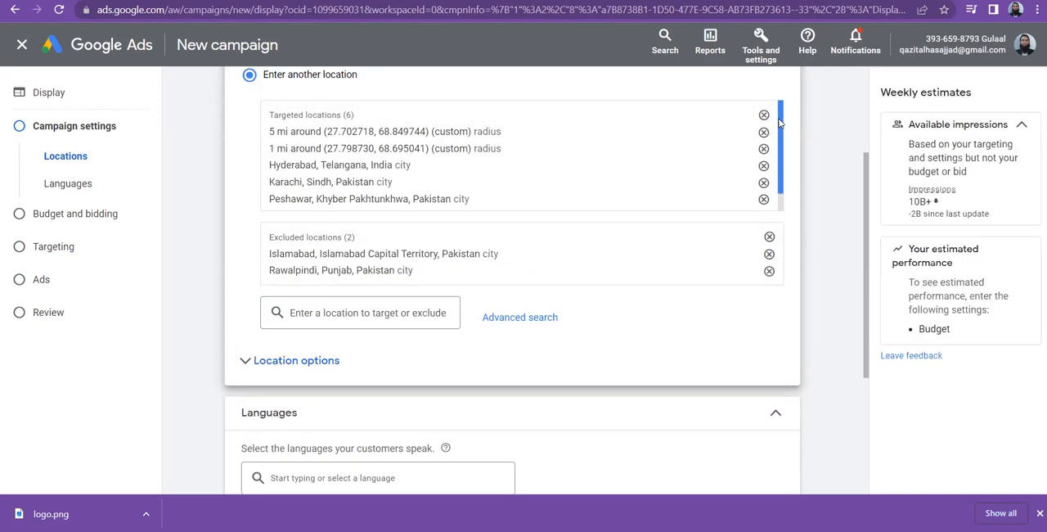
scroll(779, 123, "down", 1)
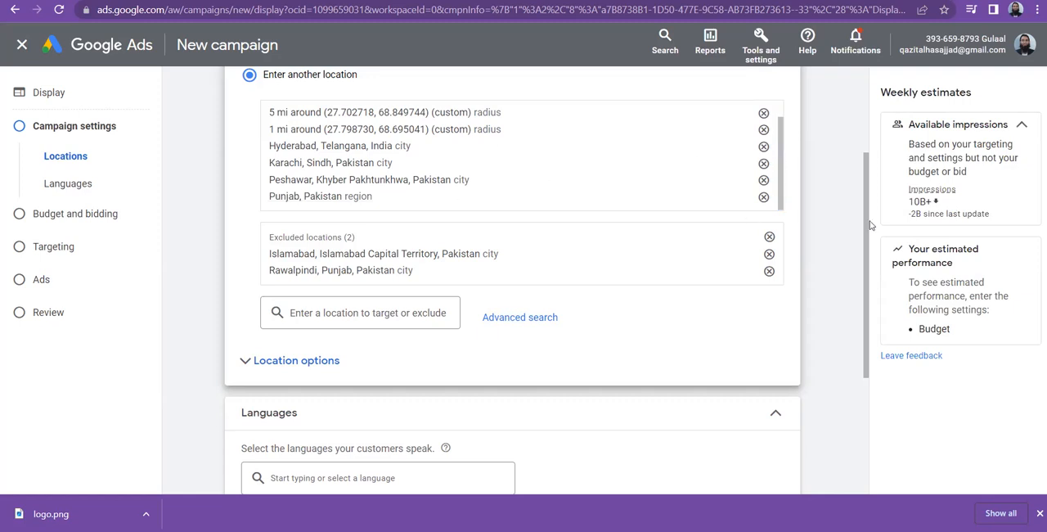
Expand the location options, try the presence-only target option, and switch back to Presence or interest.
scroll(866, 213, "down", 2)
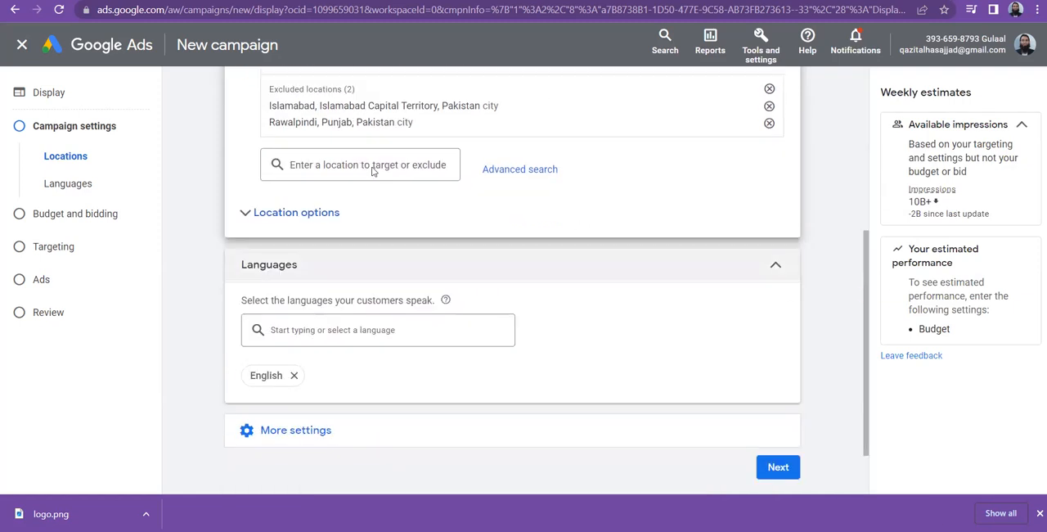
left_click(261, 215)
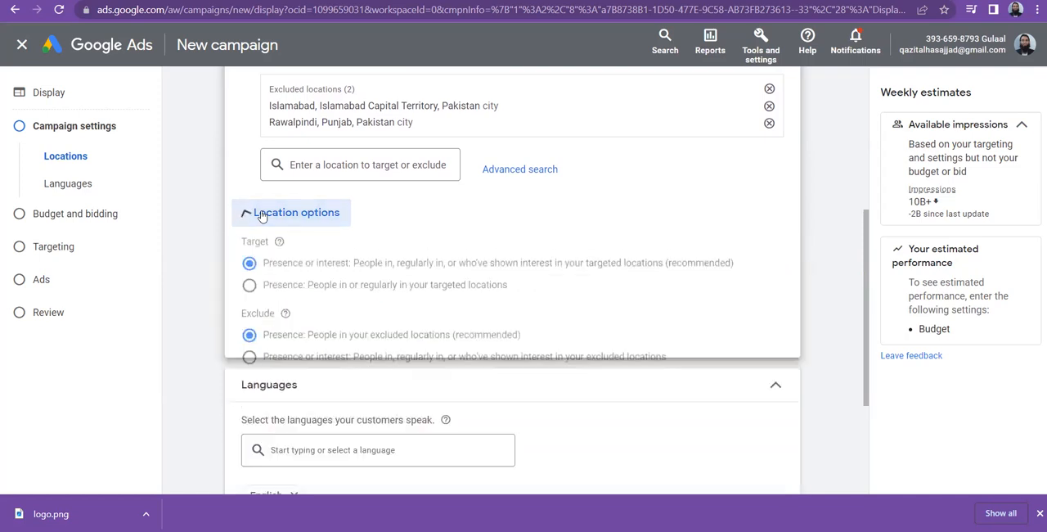
left_click(250, 287)
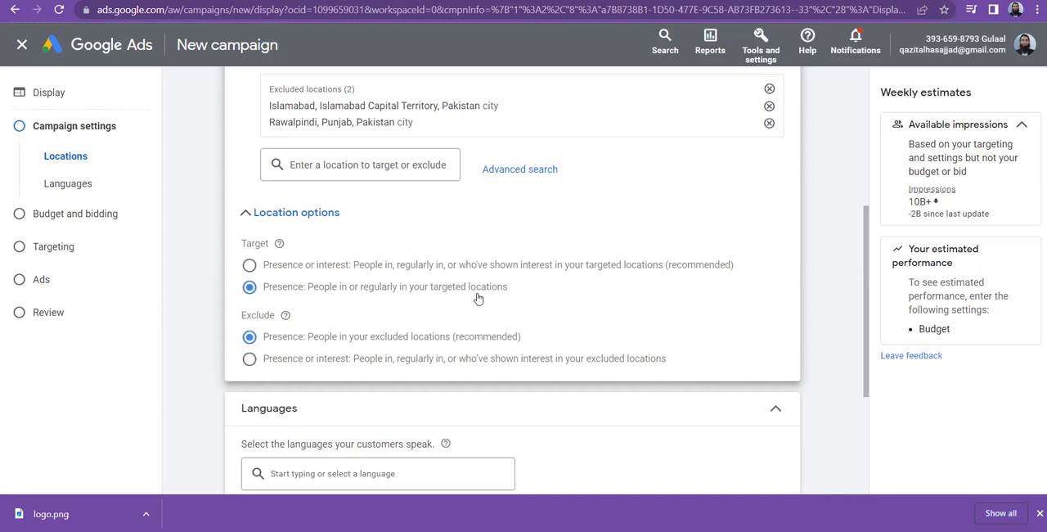
left_click(319, 270)
Remove all targeted and all excluded locations from the campaign.
left_click_drag(869, 234, 865, 166)
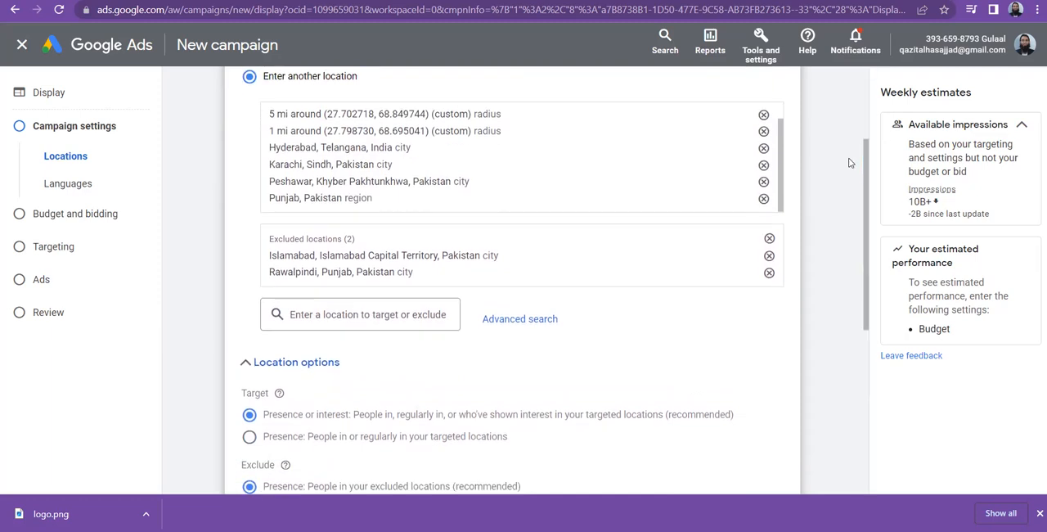
left_click(762, 116)
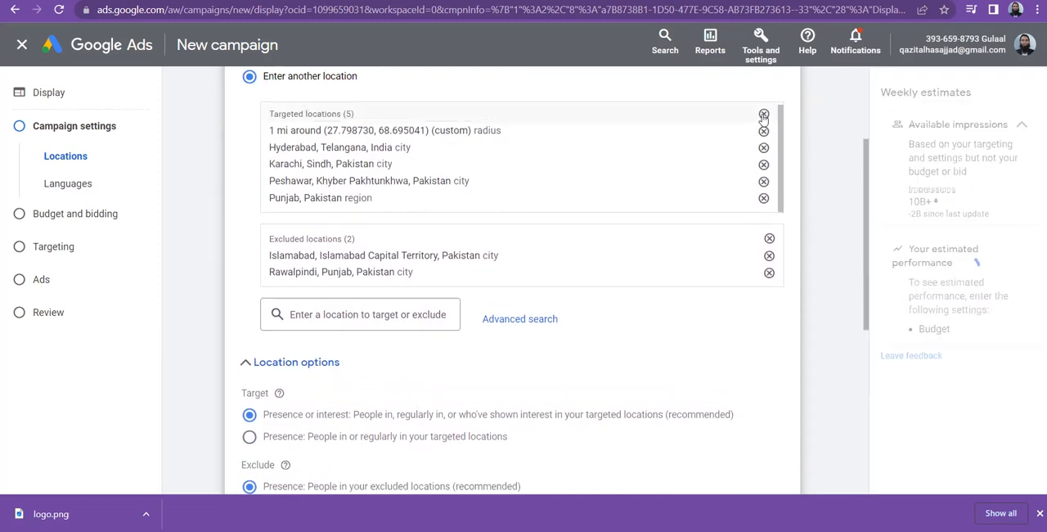
left_click(762, 116)
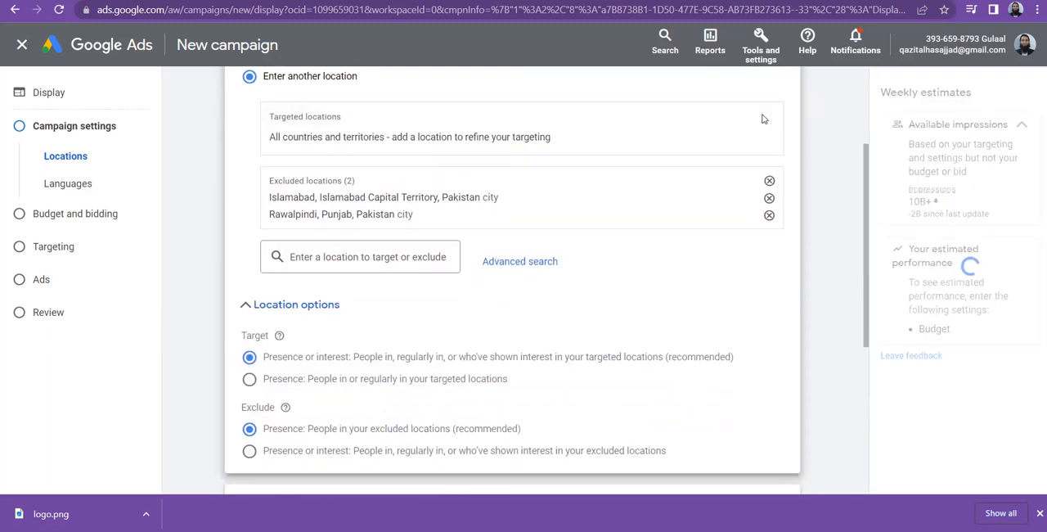
left_click(769, 181)
Search for Karachi and add Karachi, Sindh, Pakistan as a targeted location.
left_click(396, 118)
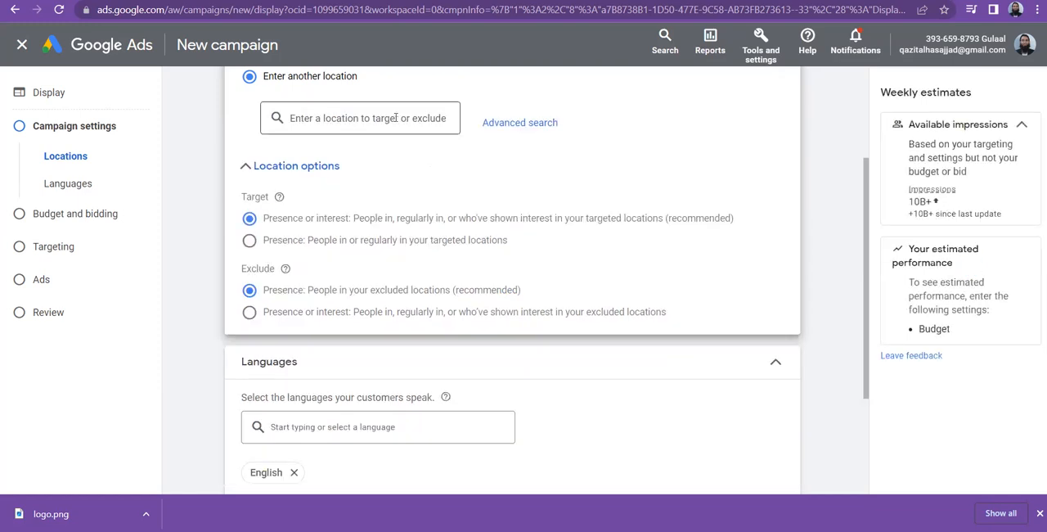
type("karachi")
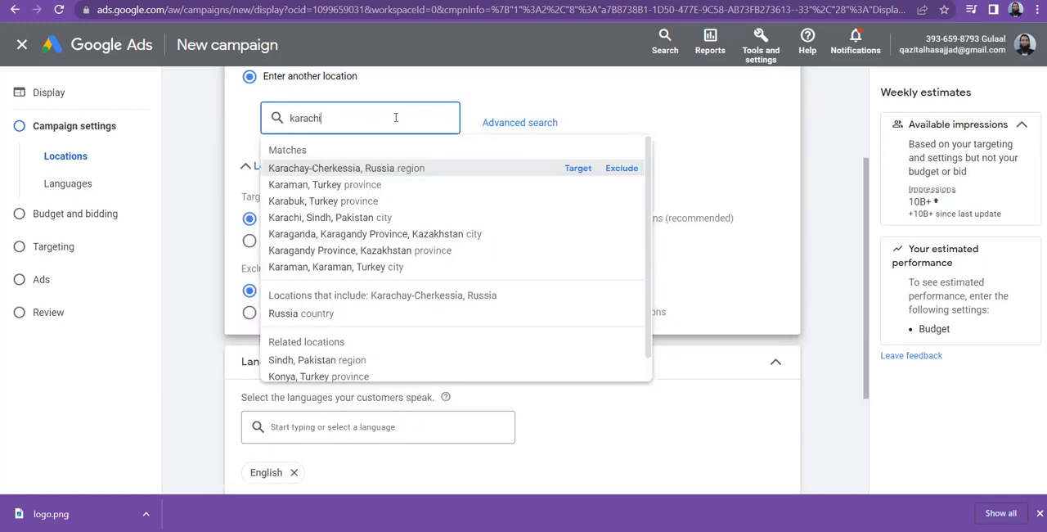
left_click(578, 167)
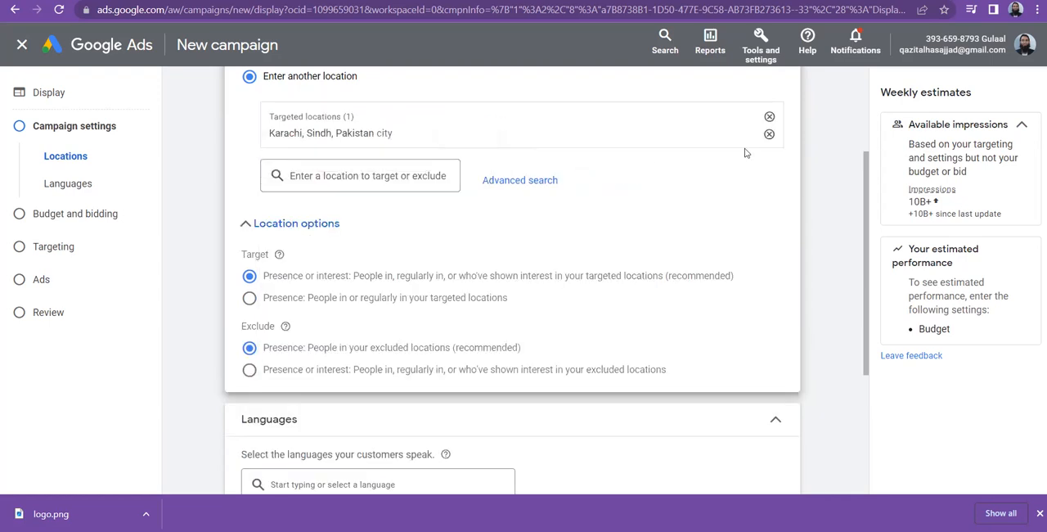
Set the target location option to "Presence: People in or regularly in your targeted locations".
scroll(401, 173, "down", 2)
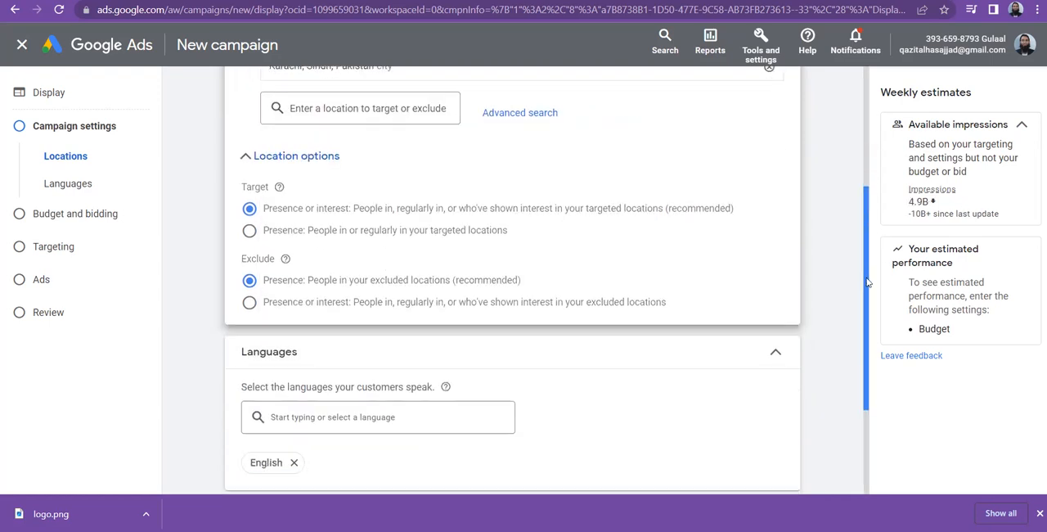
left_click(252, 201)
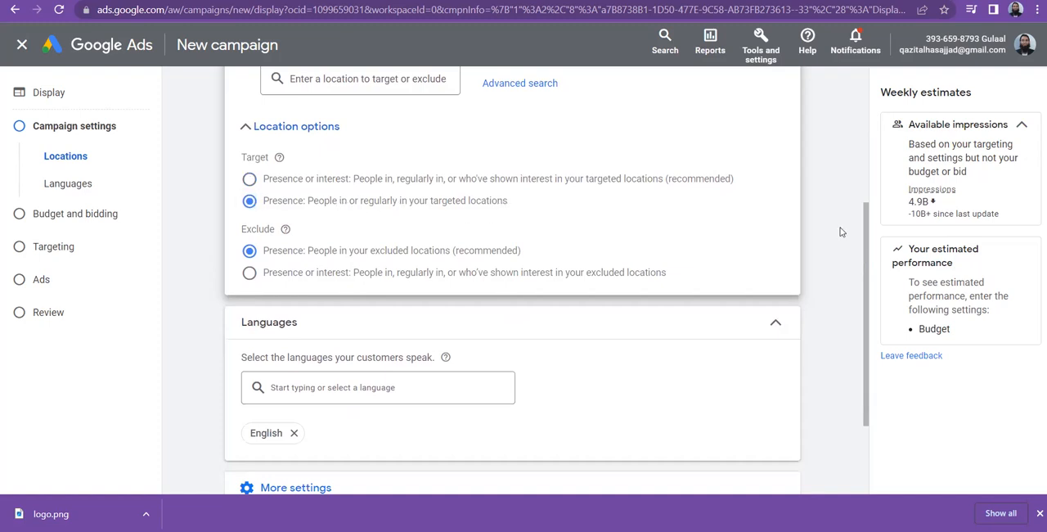
left_click_drag(867, 239, 859, 165)
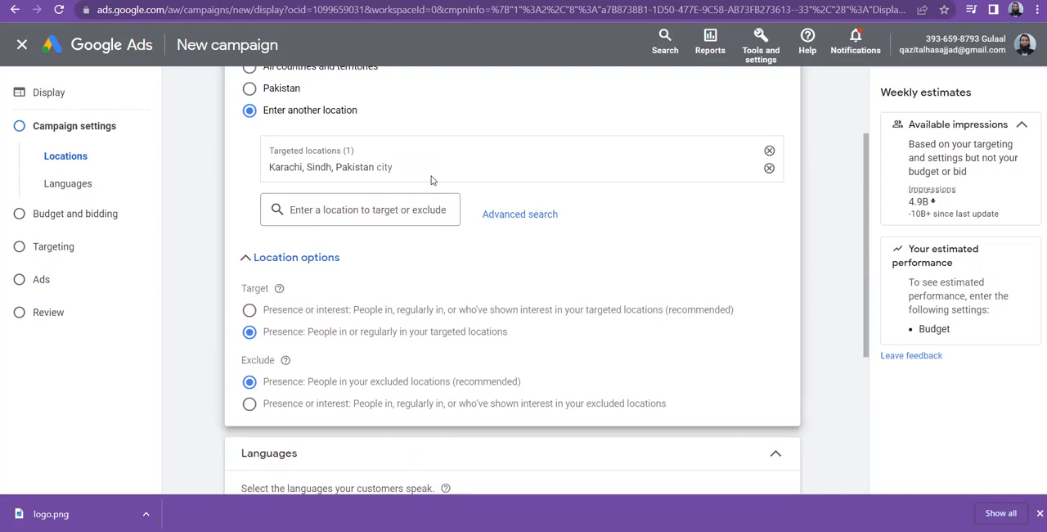
left_click(276, 313)
left_click(248, 334)
Remove English from the campaign's customer languages.
left_click_drag(866, 270, 867, 313)
scroll(860, 347, "down", 1)
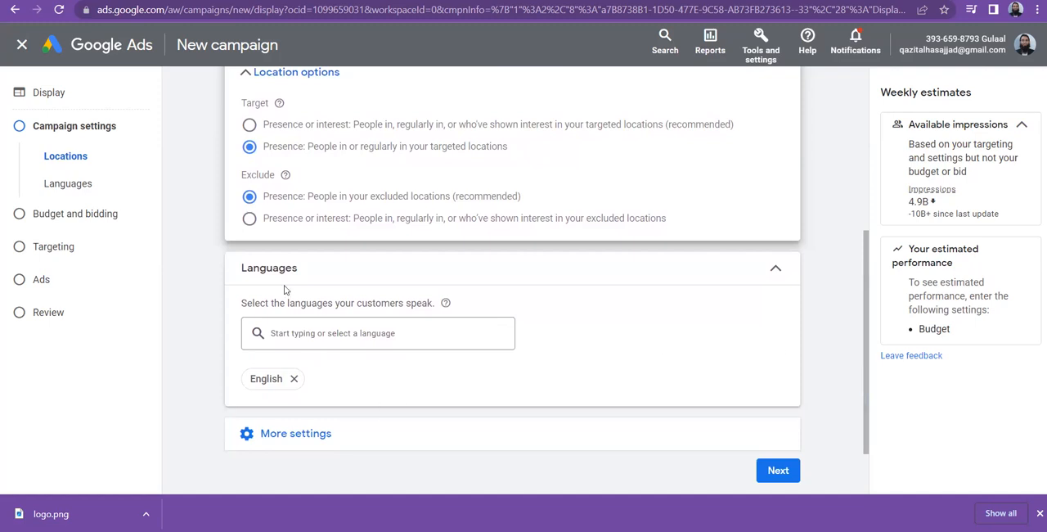
left_click(295, 379)
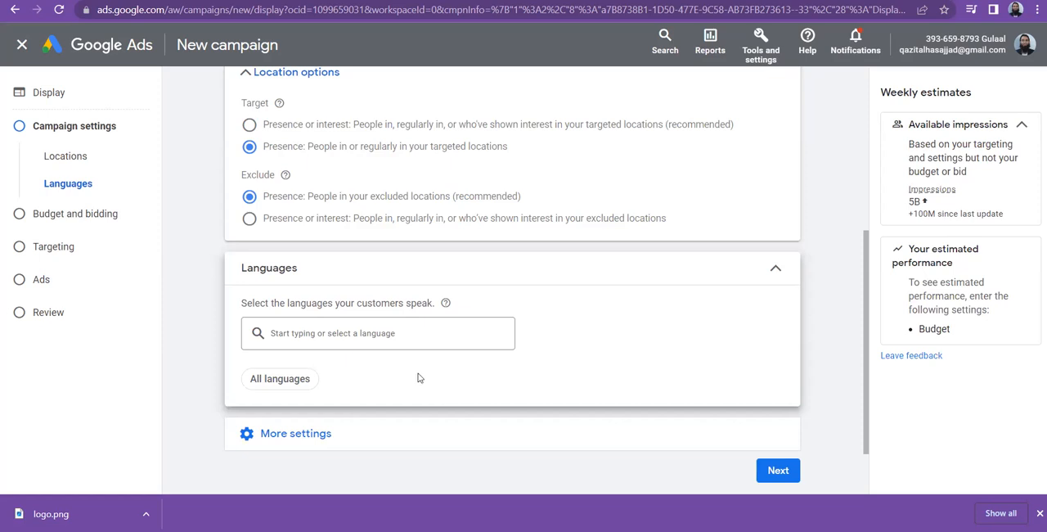
Browse the available languages, add Arabic as a customer language, and remove it again.
left_click(382, 331)
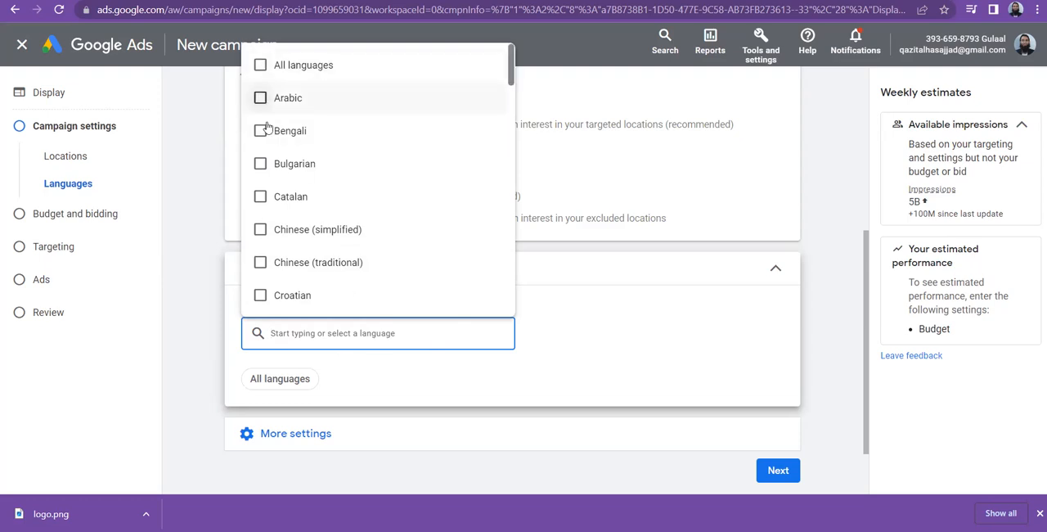
left_click(410, 368)
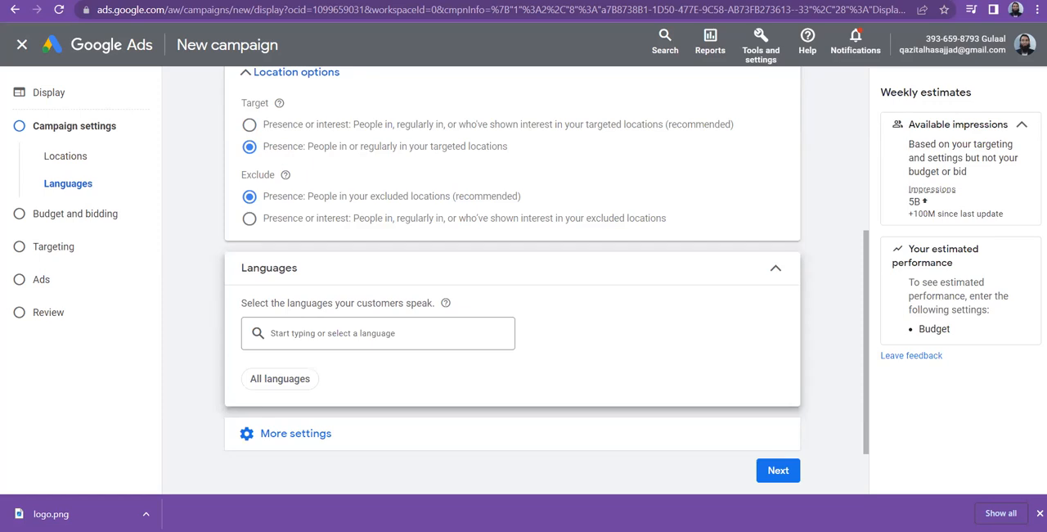
left_click(319, 342)
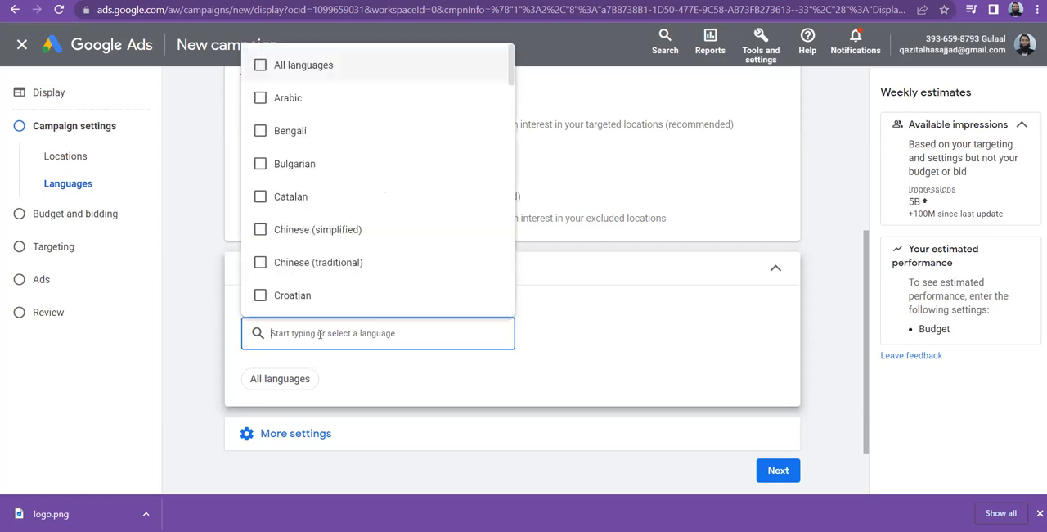
left_click(260, 98)
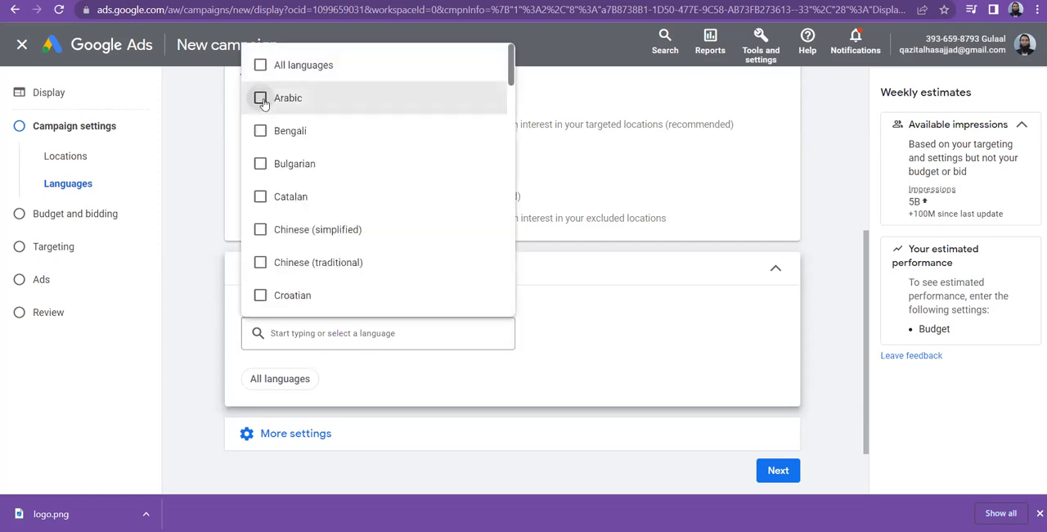
left_click(561, 393)
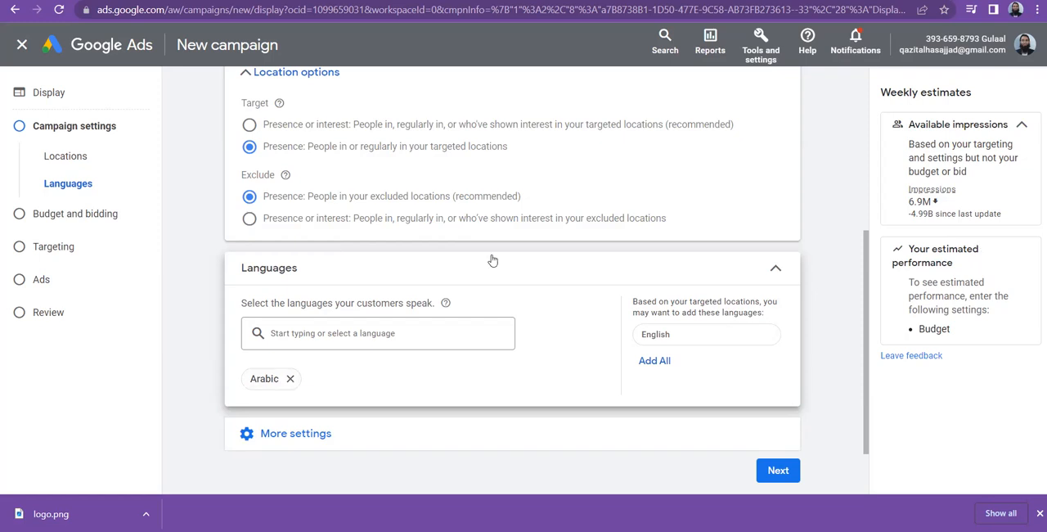
left_click(290, 378)
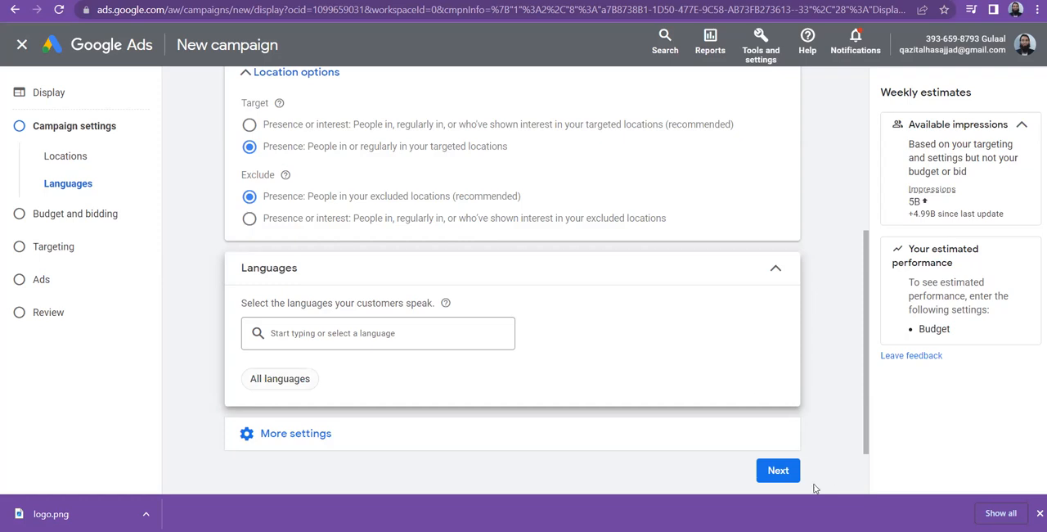
Finish the campaign settings and continue to the Budget and bidding stage.
left_click(778, 471)
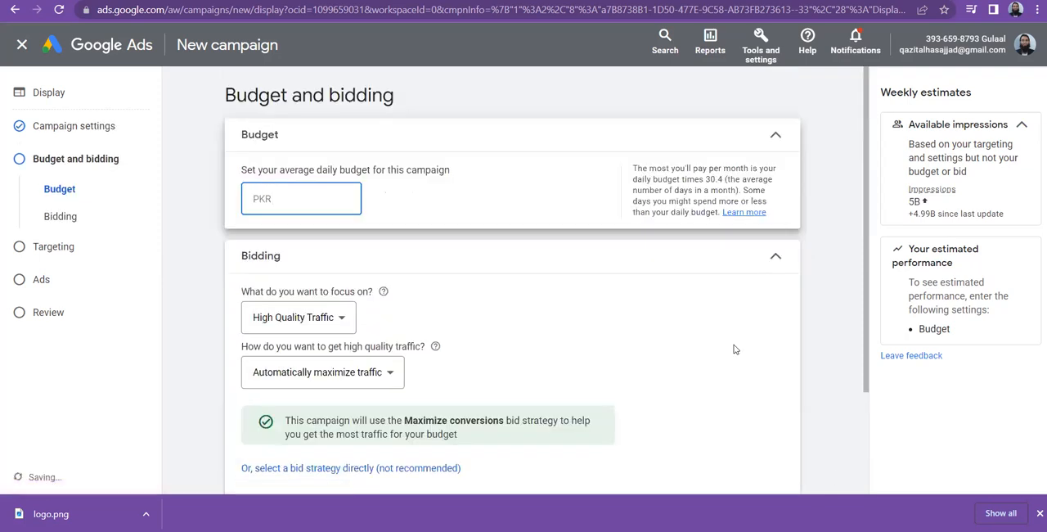